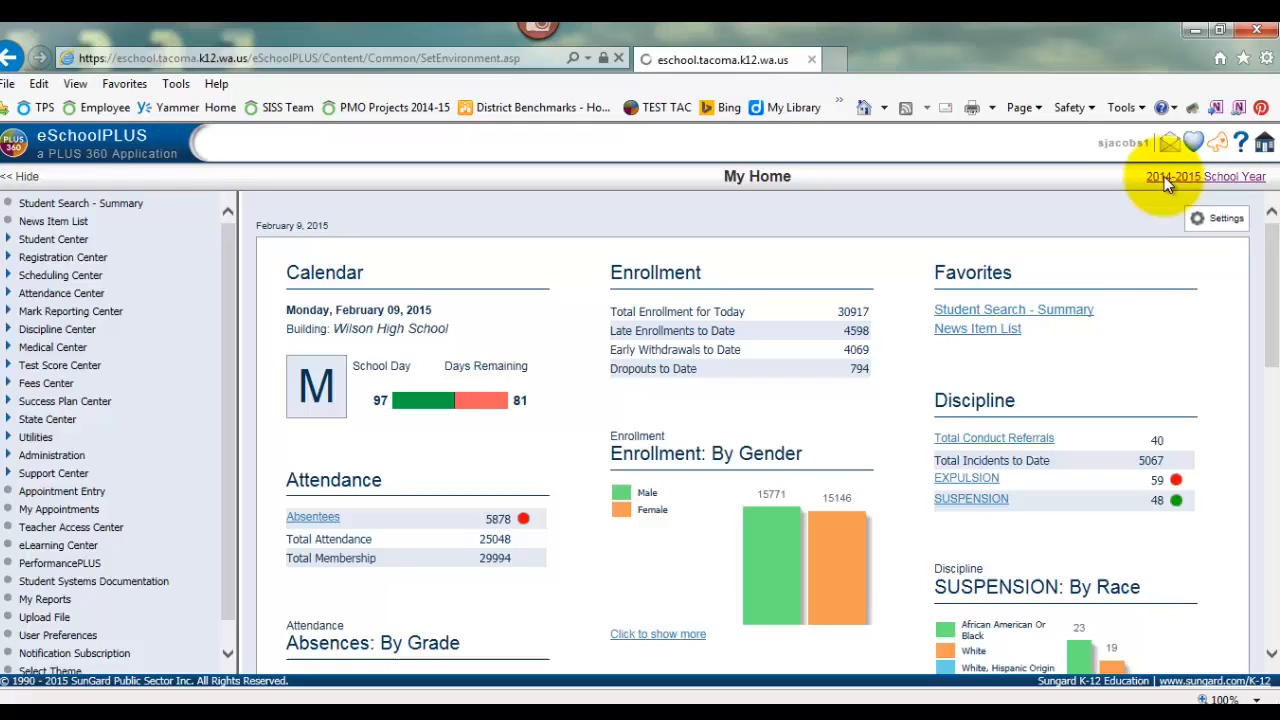
Switch the working environment to the 2015-2016 School Year
click(1045, 370)
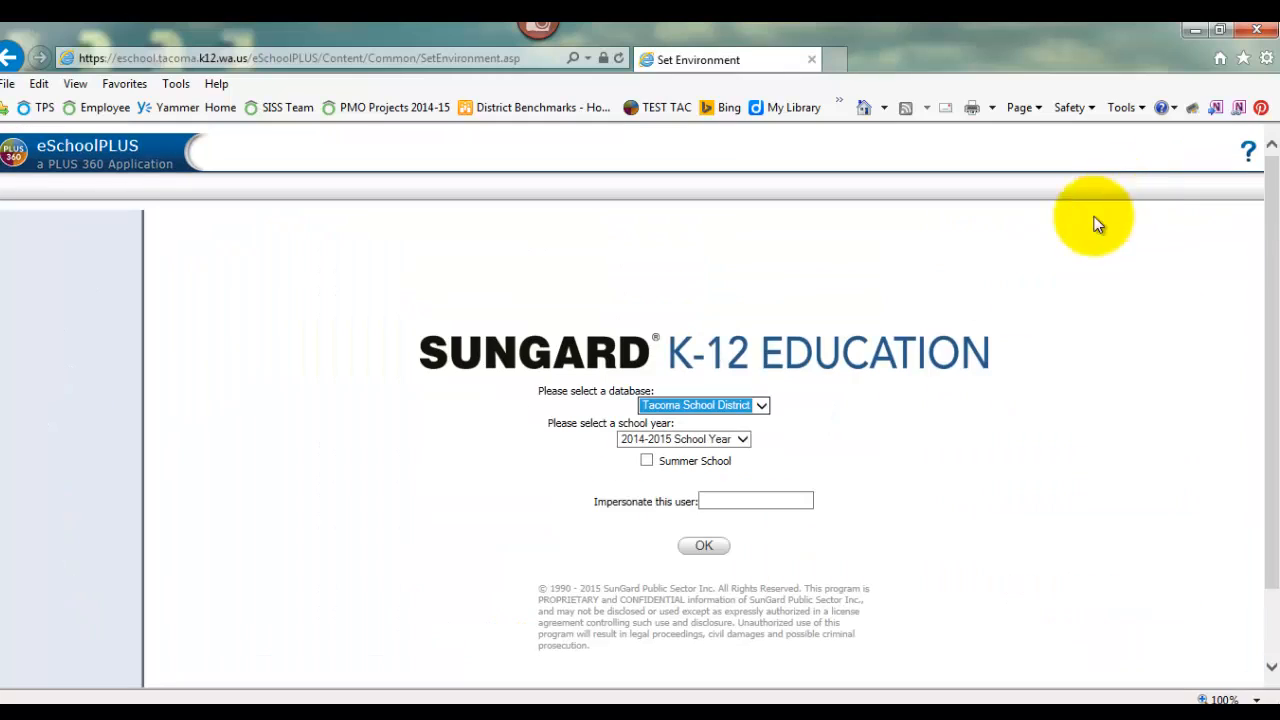
click(741, 439)
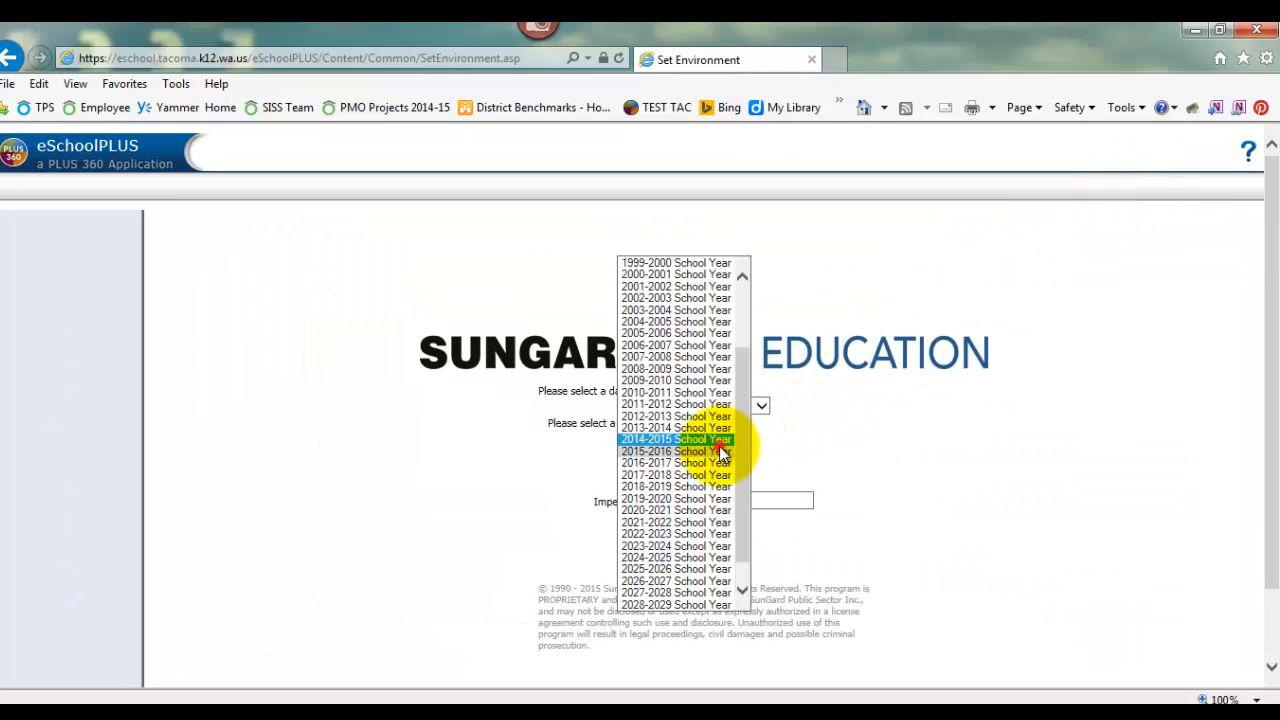
click(721, 451)
click(692, 547)
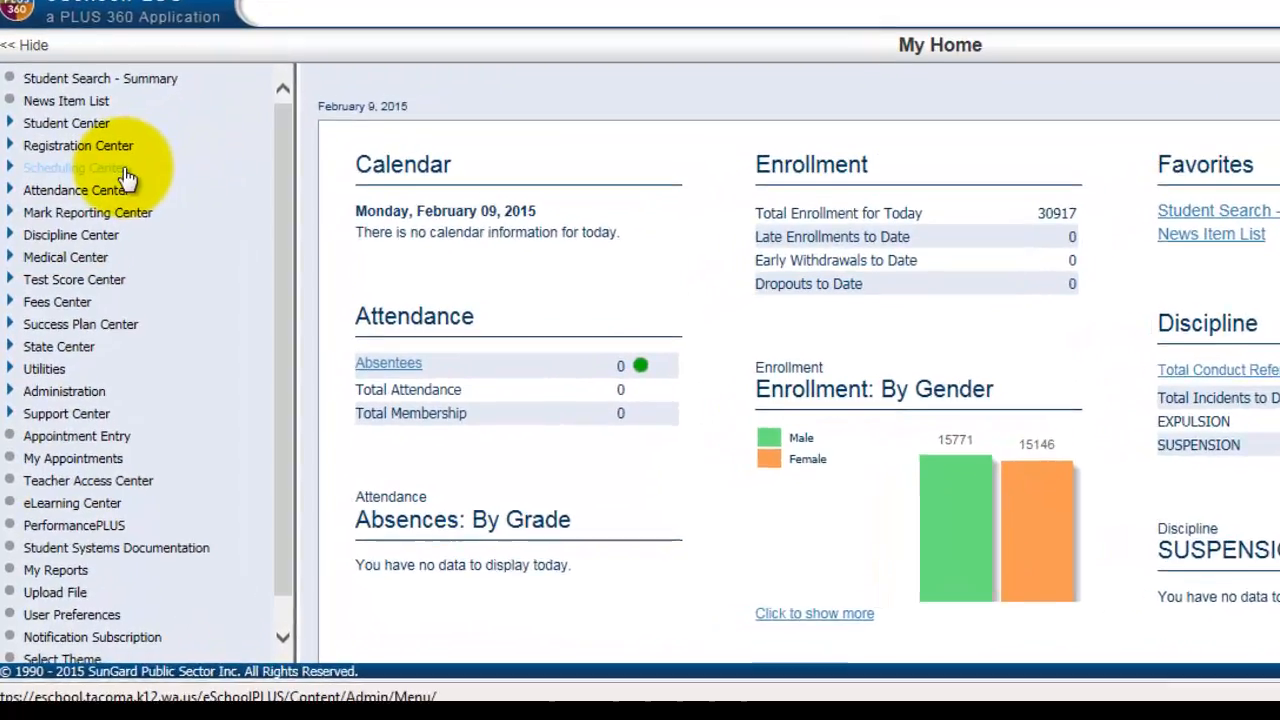
Open the Simple Tally report from the Scheduling Center's Pre-Scheduler reports
click(122, 169)
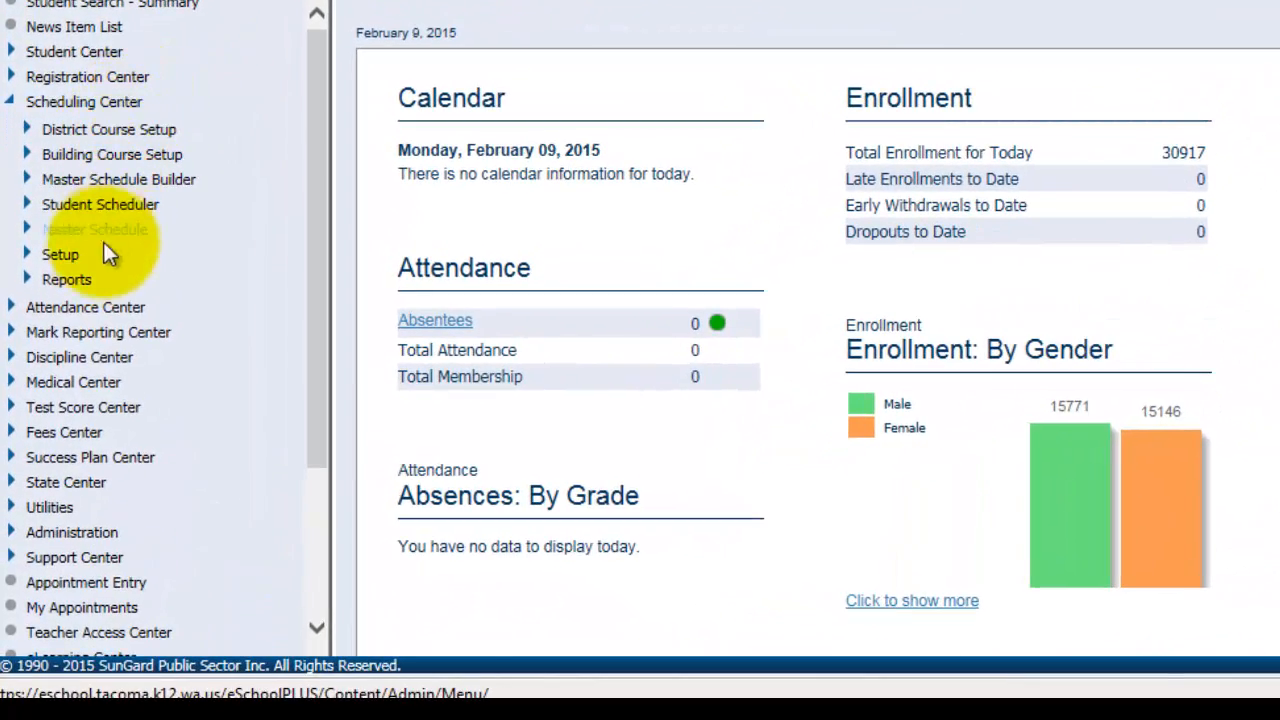
click(92, 281)
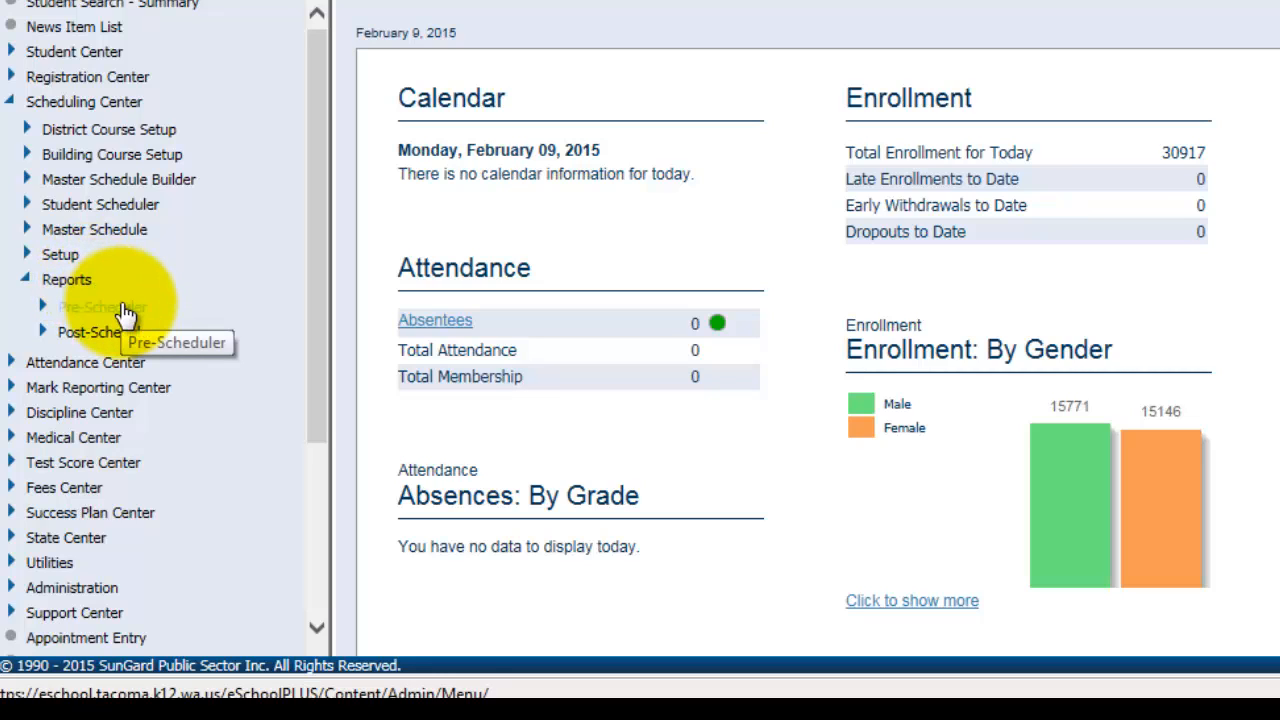
click(120, 309)
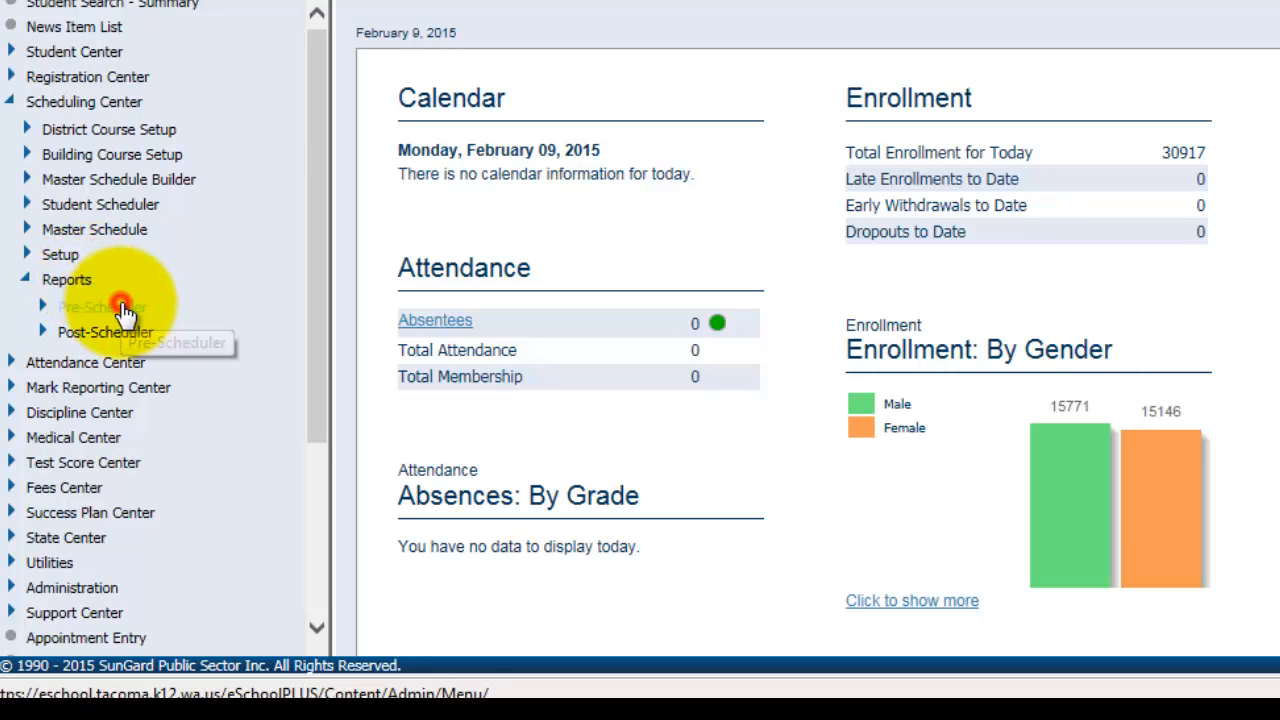
scroll(237, 291, down, 4)
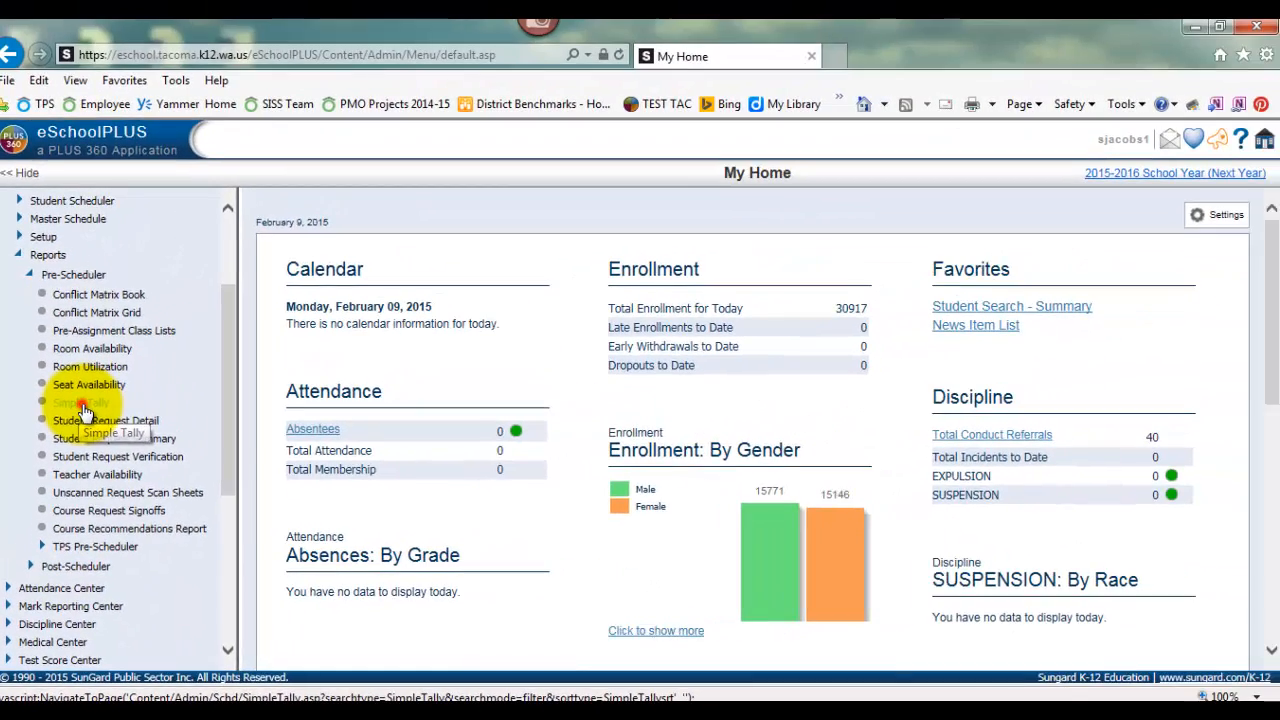
click(110, 290)
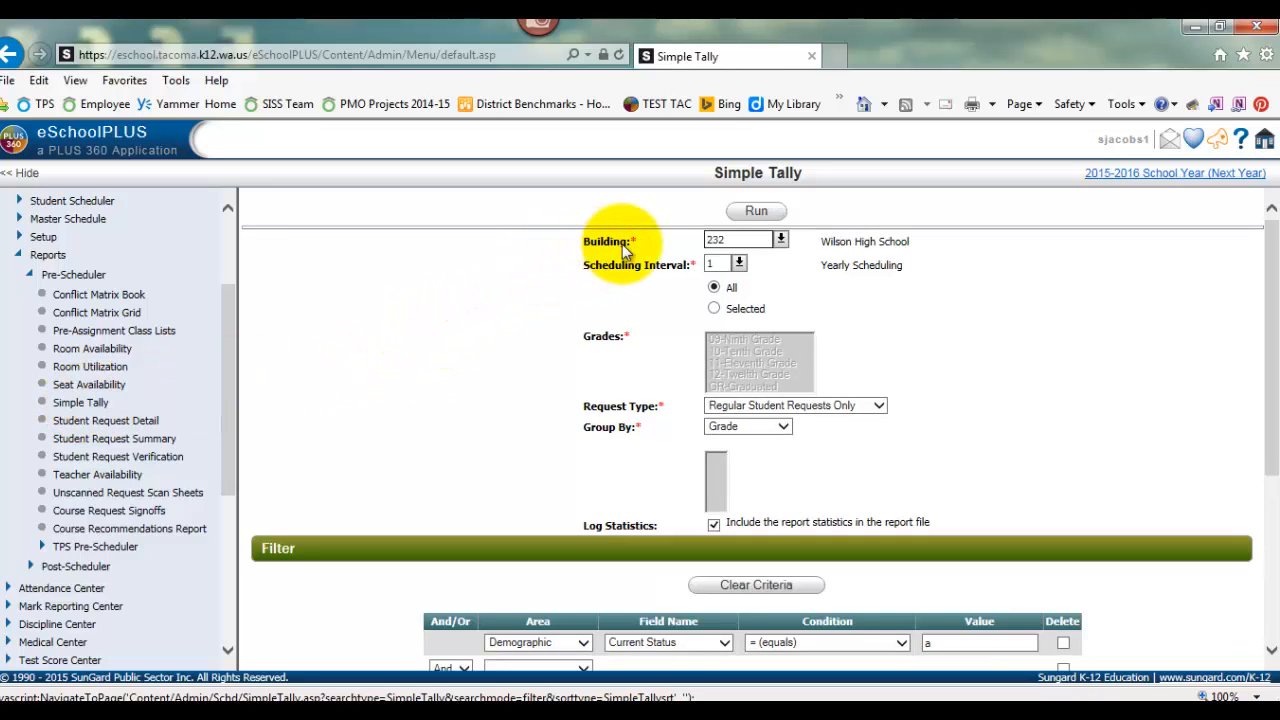
Set the report's building to 230 and keep Regular Student Requests Only as the request type
click(733, 238)
drag(706, 236, 671, 238)
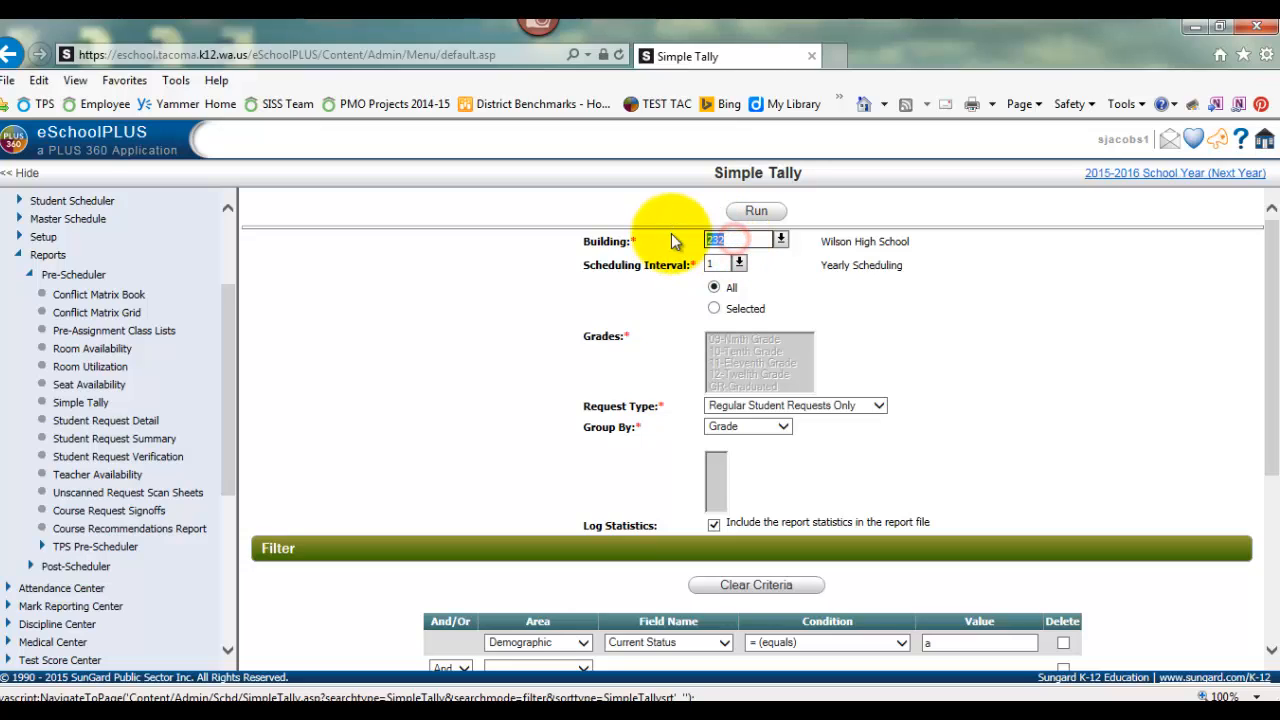
text(230)
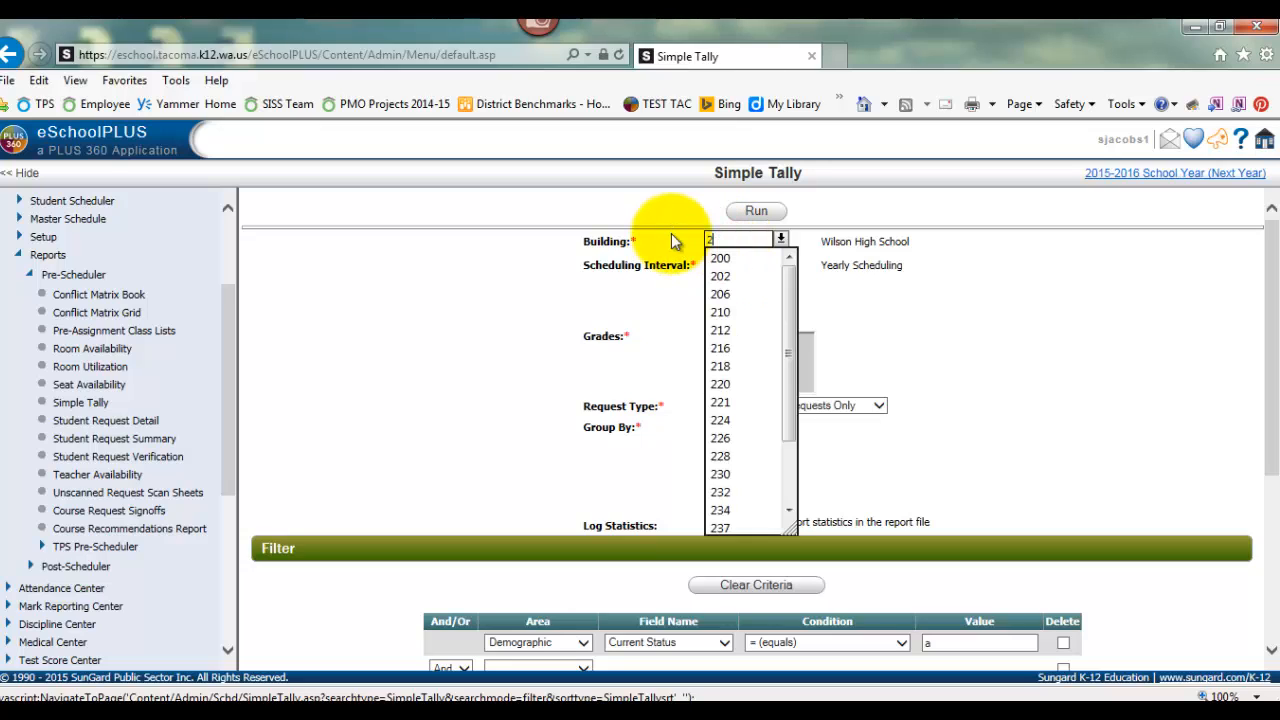
key(Tab)
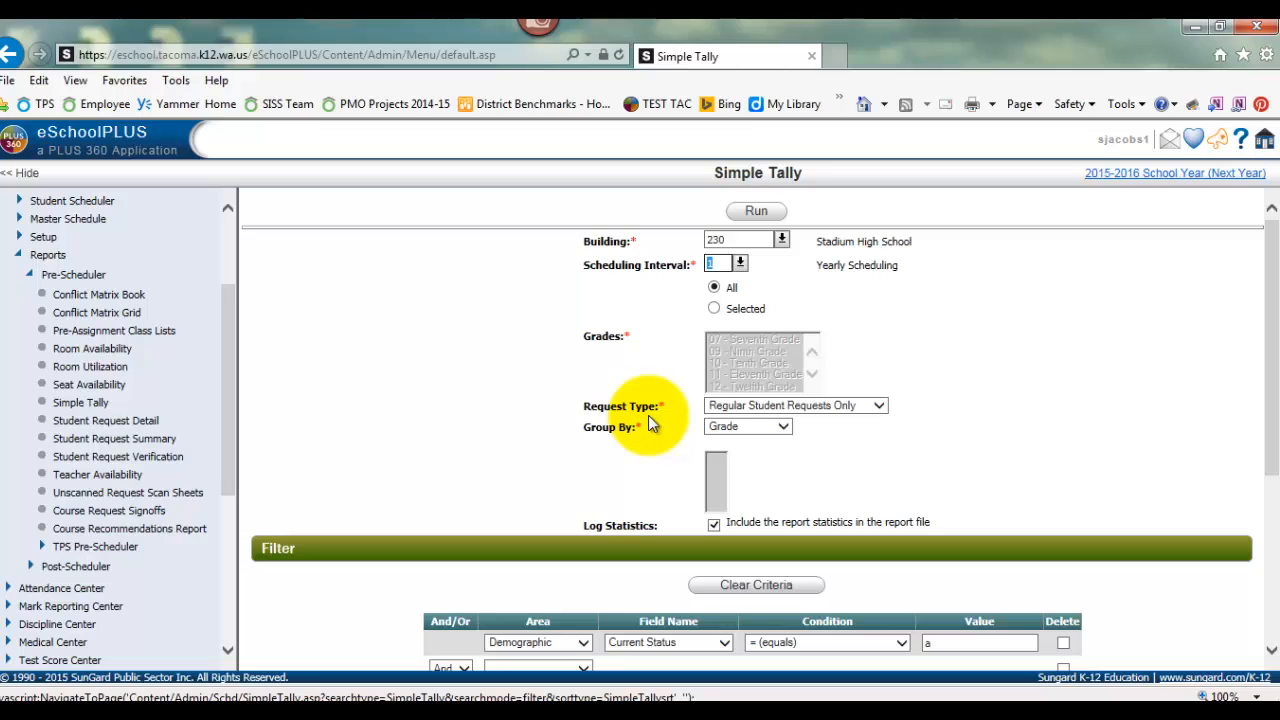
click(883, 407)
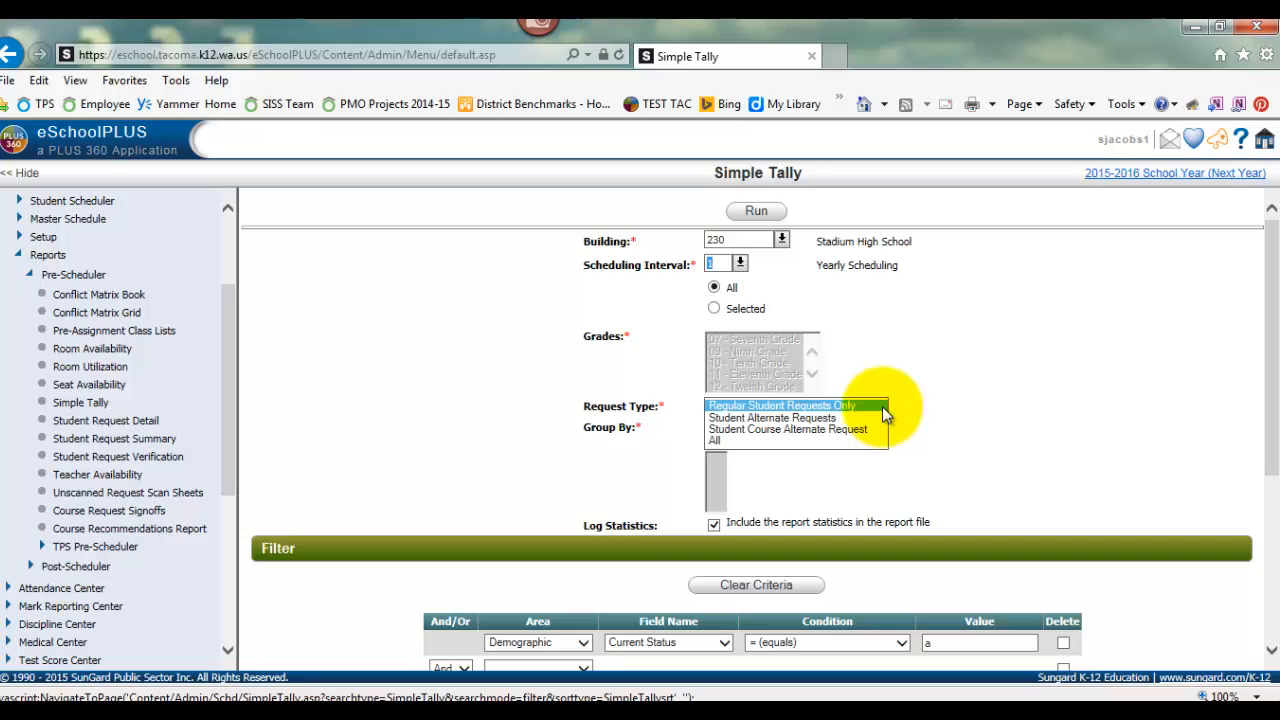
click(882, 406)
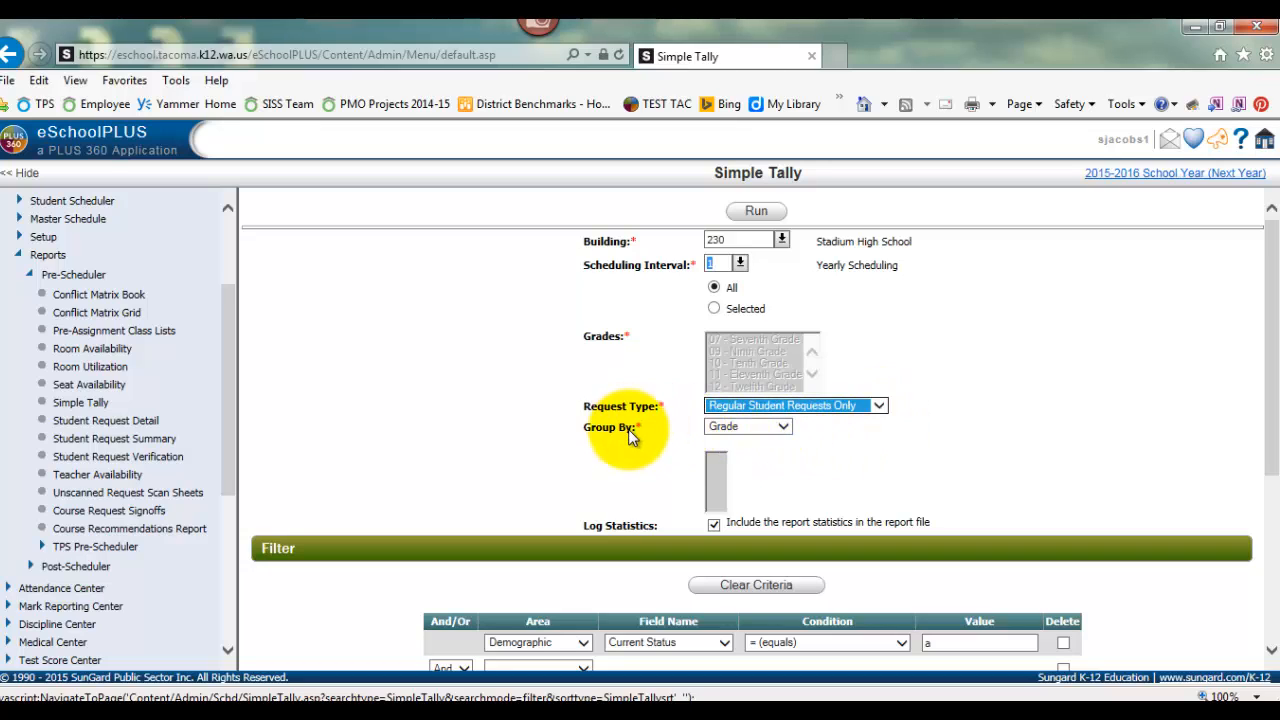
click(759, 450)
Schedule the Simple Tally report to run daily at 4:30 PM
scroll(760, 450, down, 3)
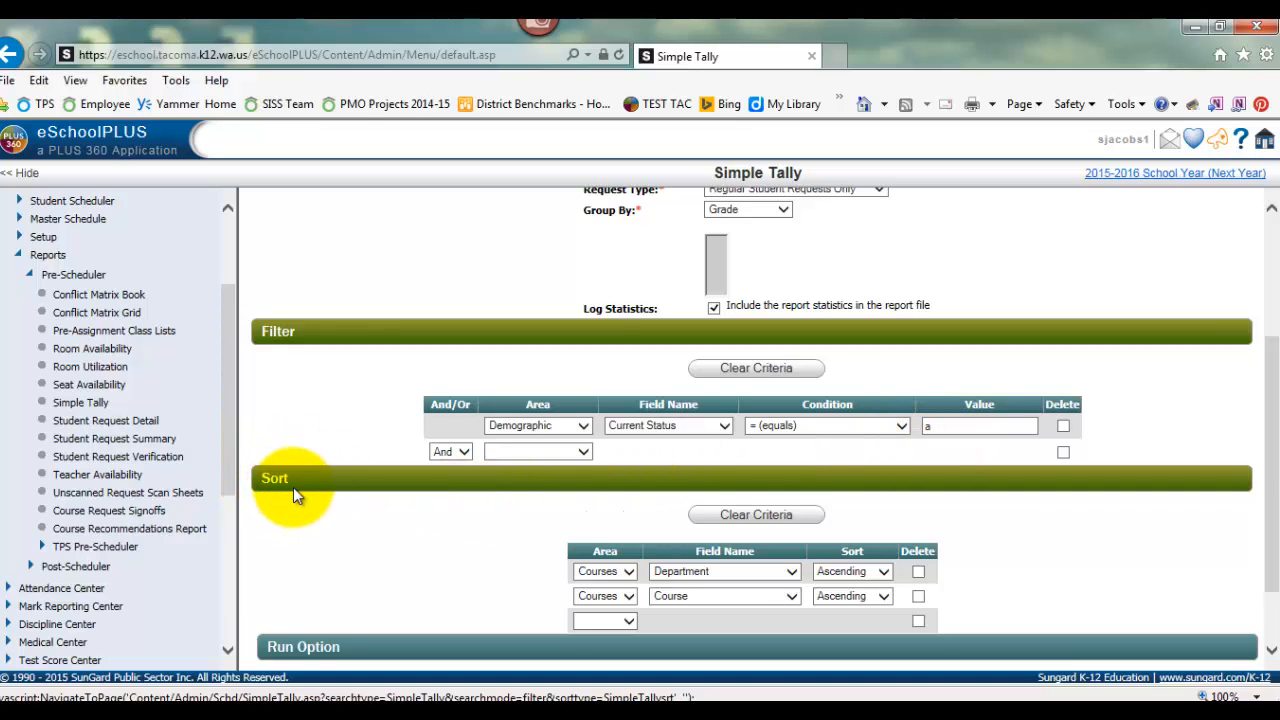
scroll(293, 487, down, 2)
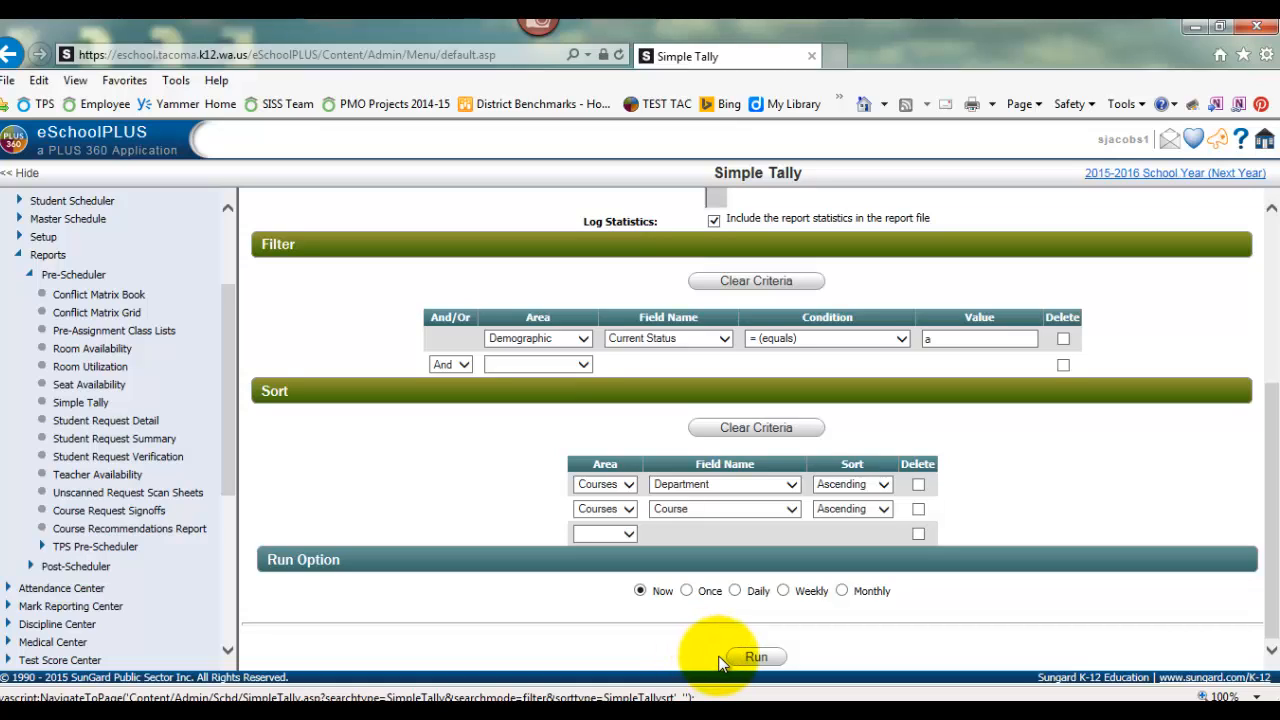
click(736, 591)
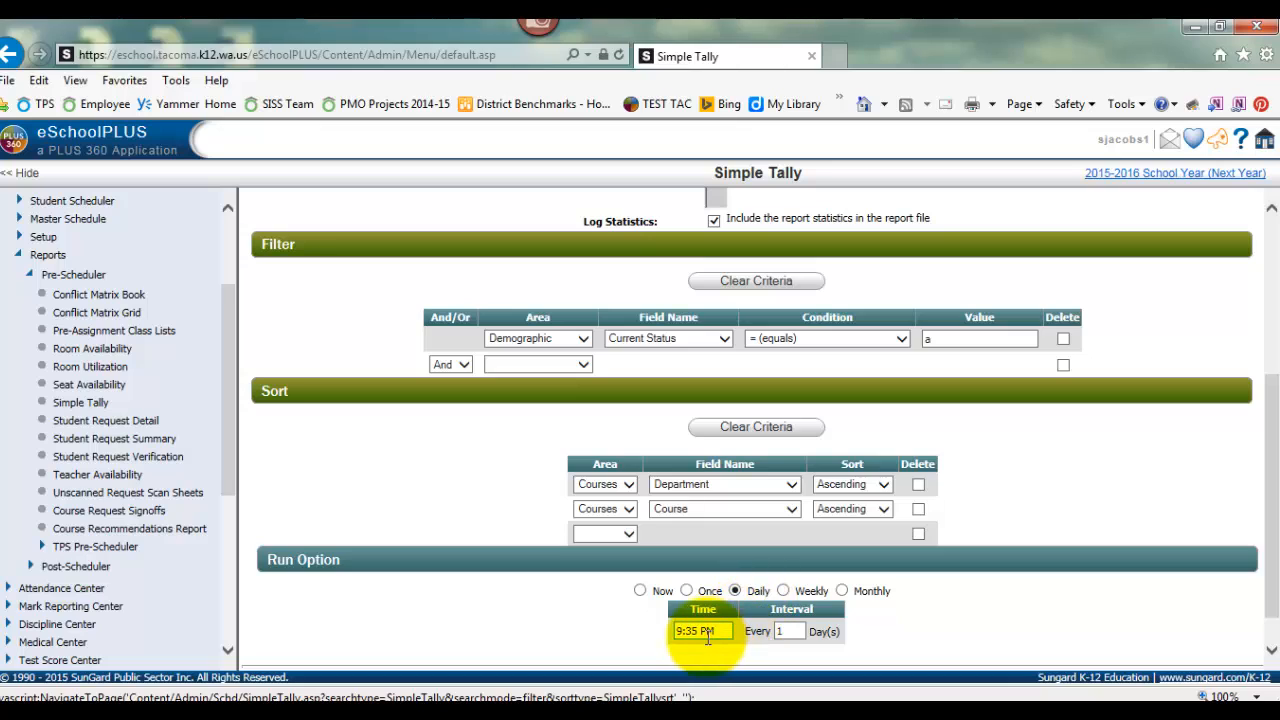
drag(697, 631, 667, 634)
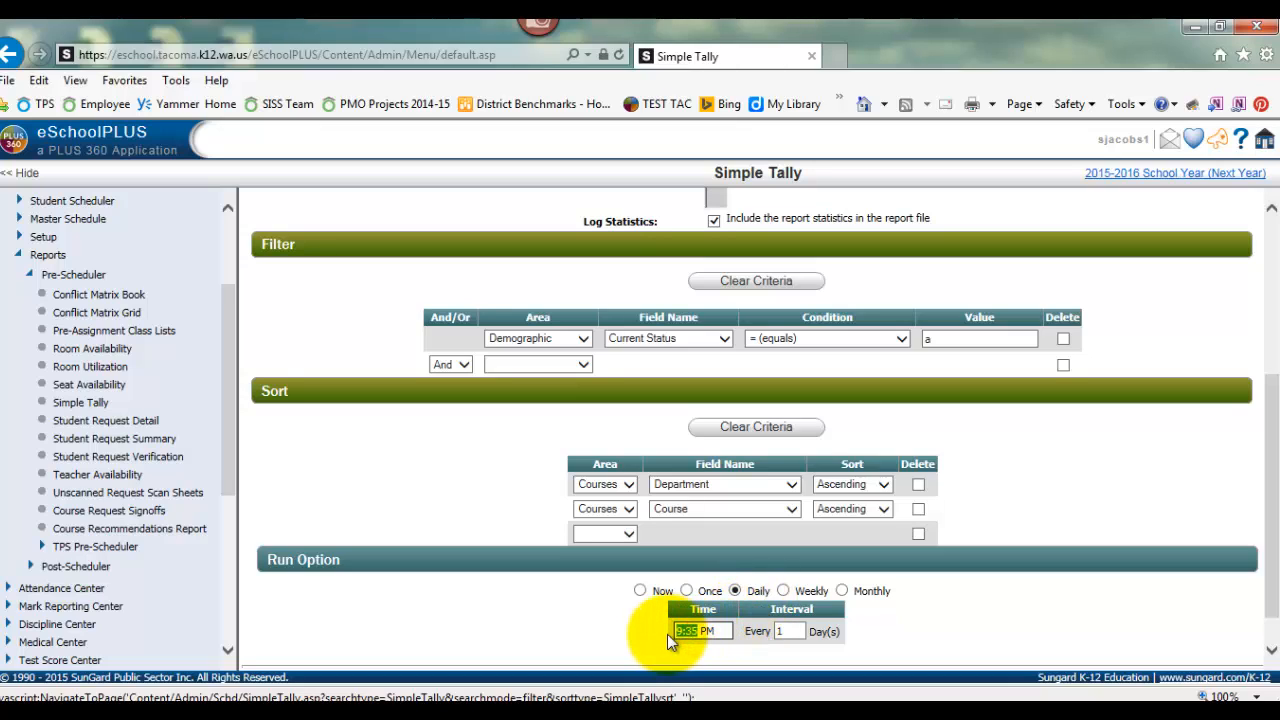
text(4:30)
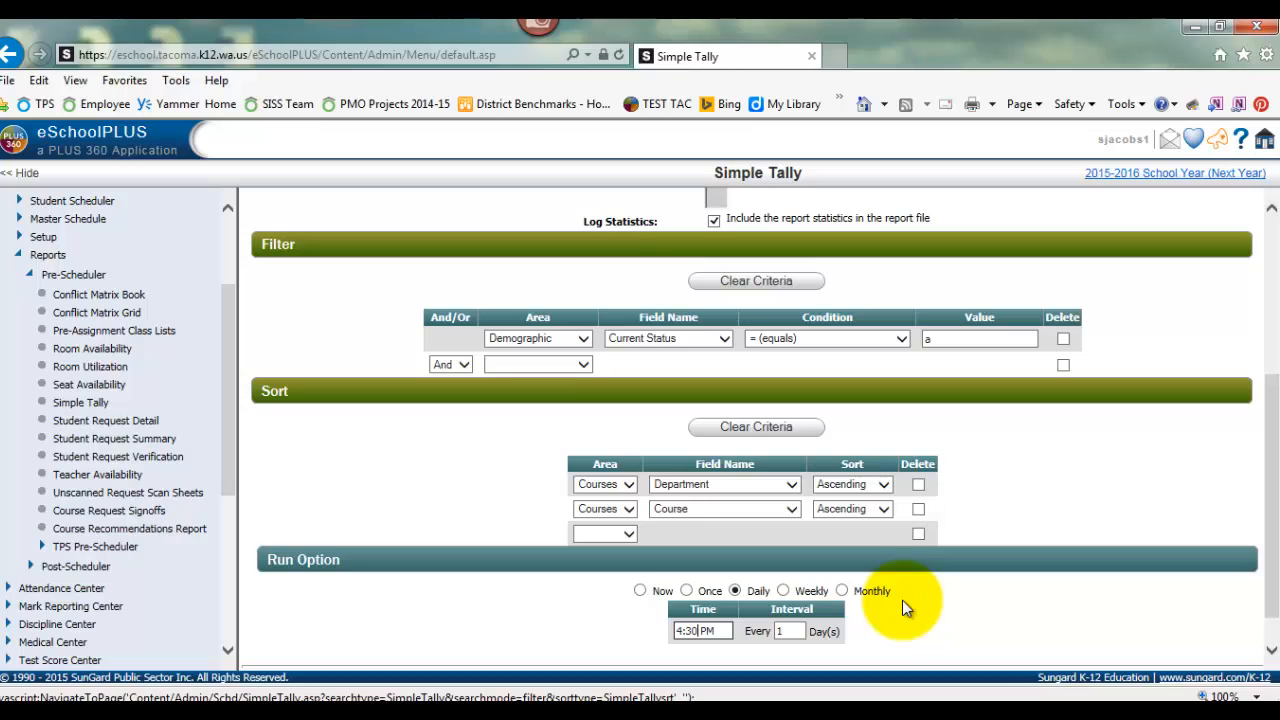
Run the report with the Now option and open the resulting Simple Tally PDF from the home page's Reports section
click(640, 591)
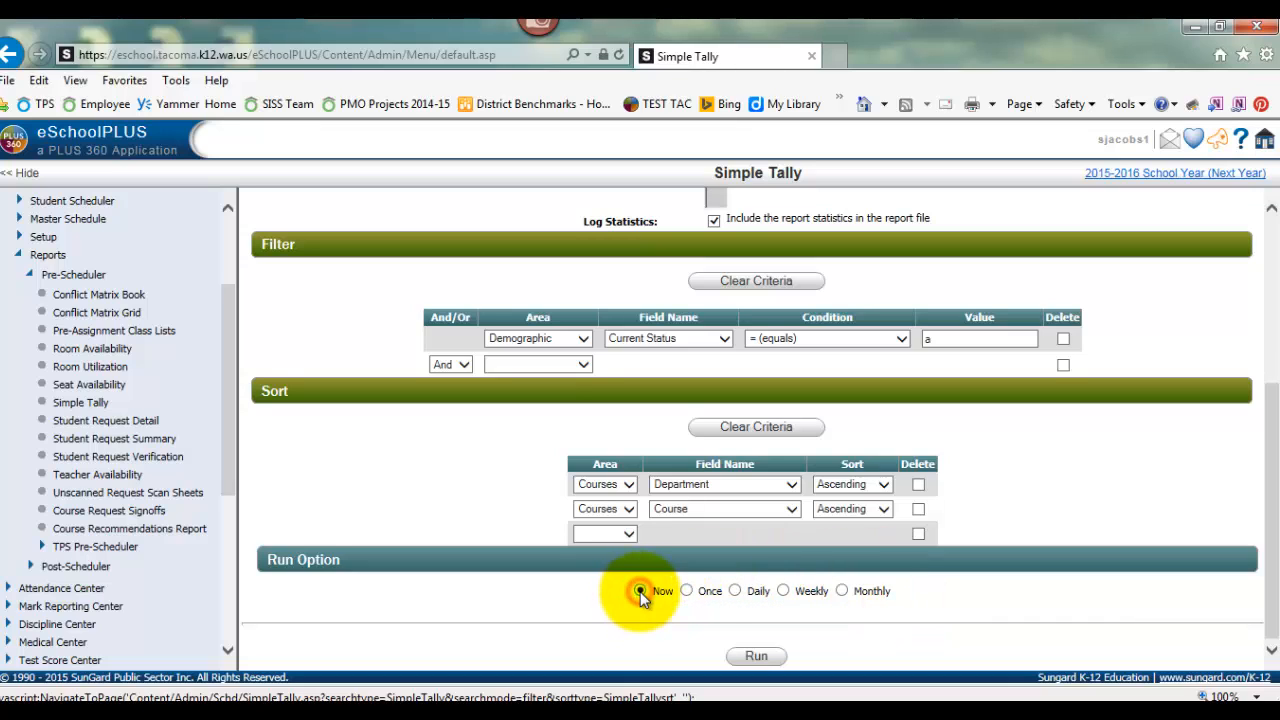
click(752, 658)
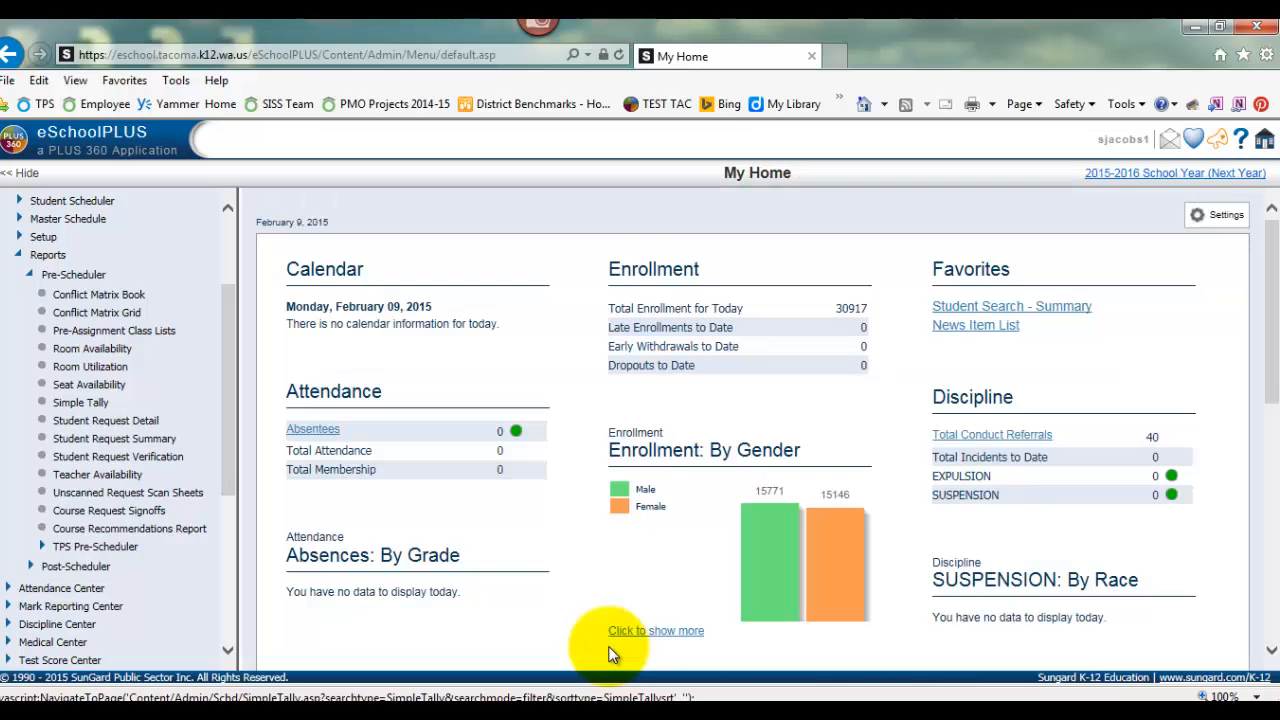
scroll(568, 546, down, 3)
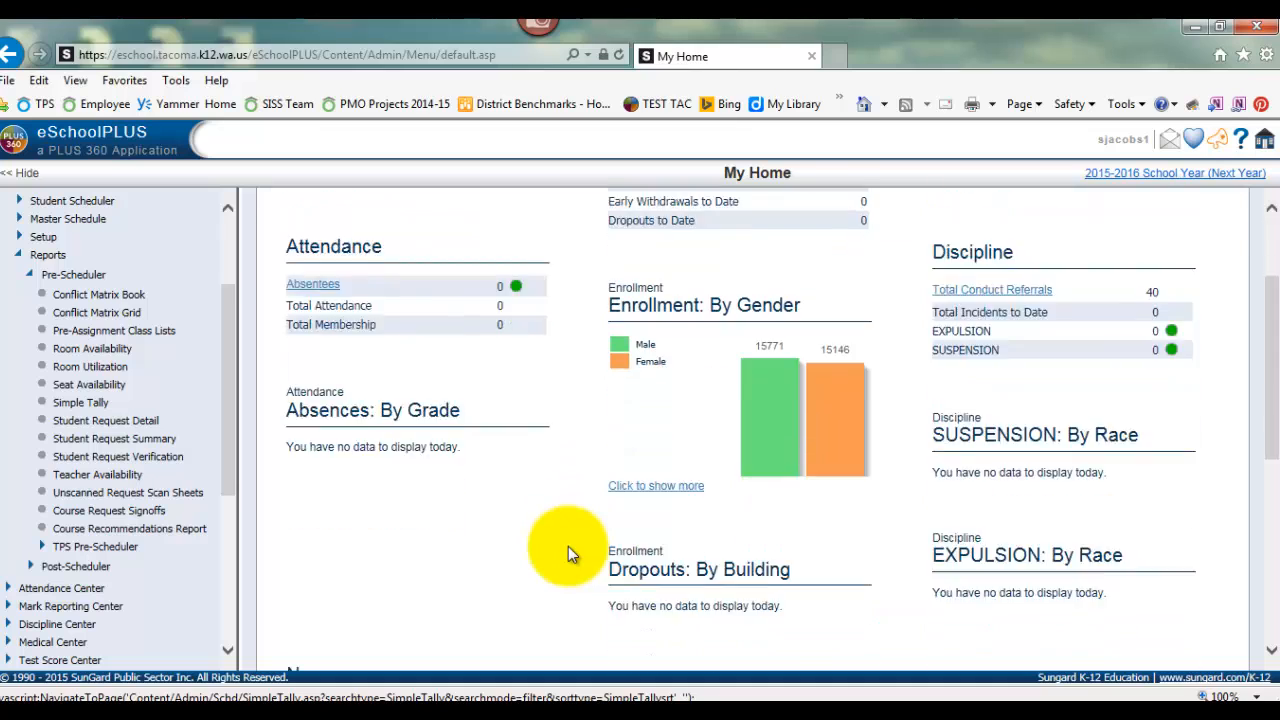
scroll(568, 546, down, 1)
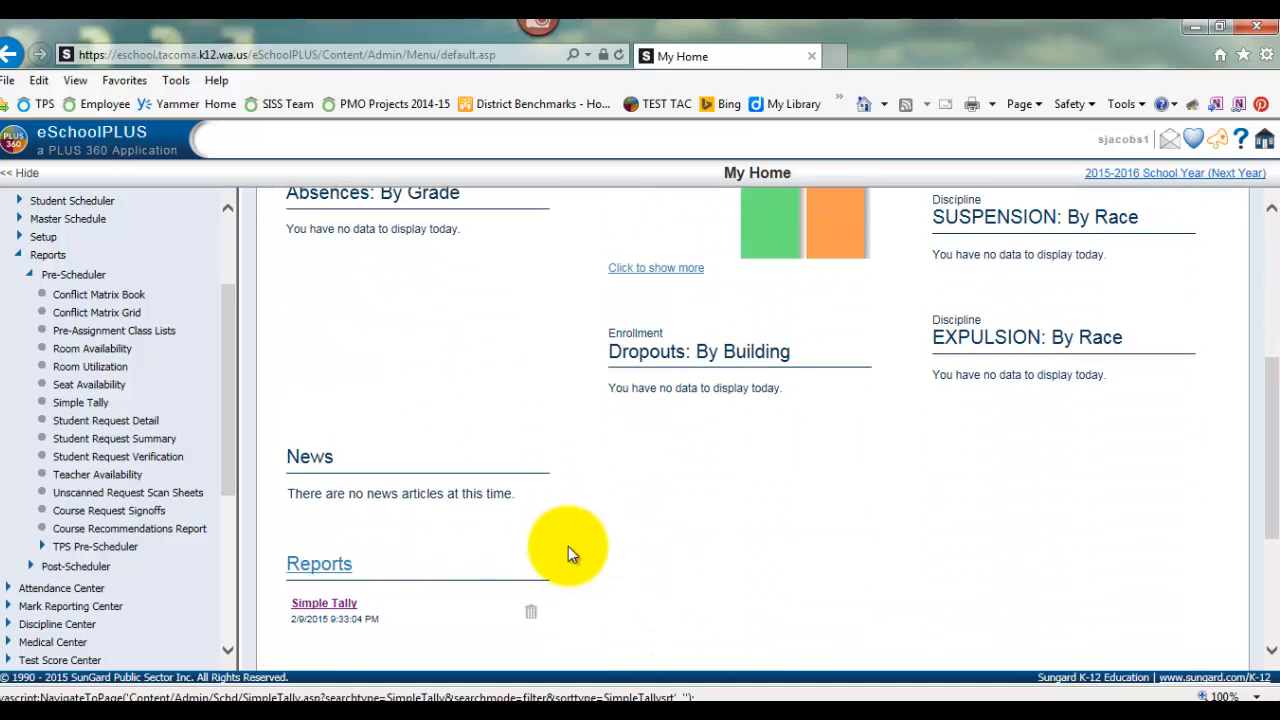
scroll(568, 546, down, 1)
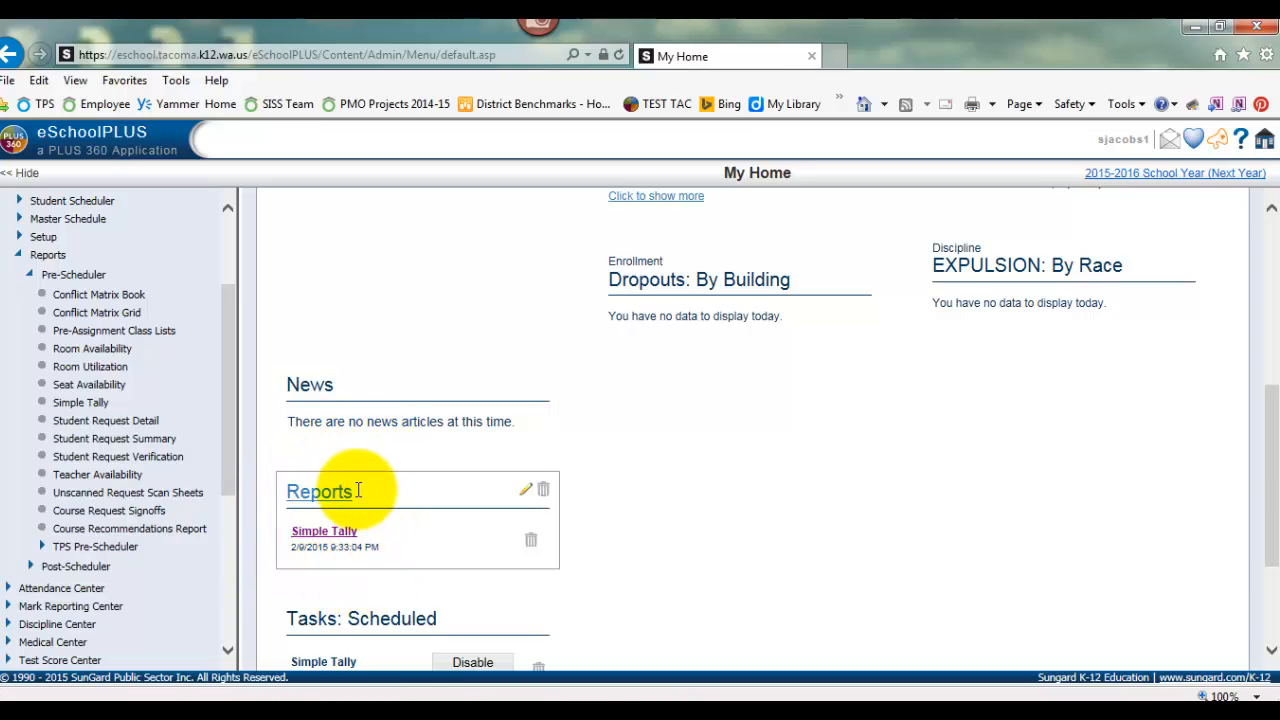
click(343, 541)
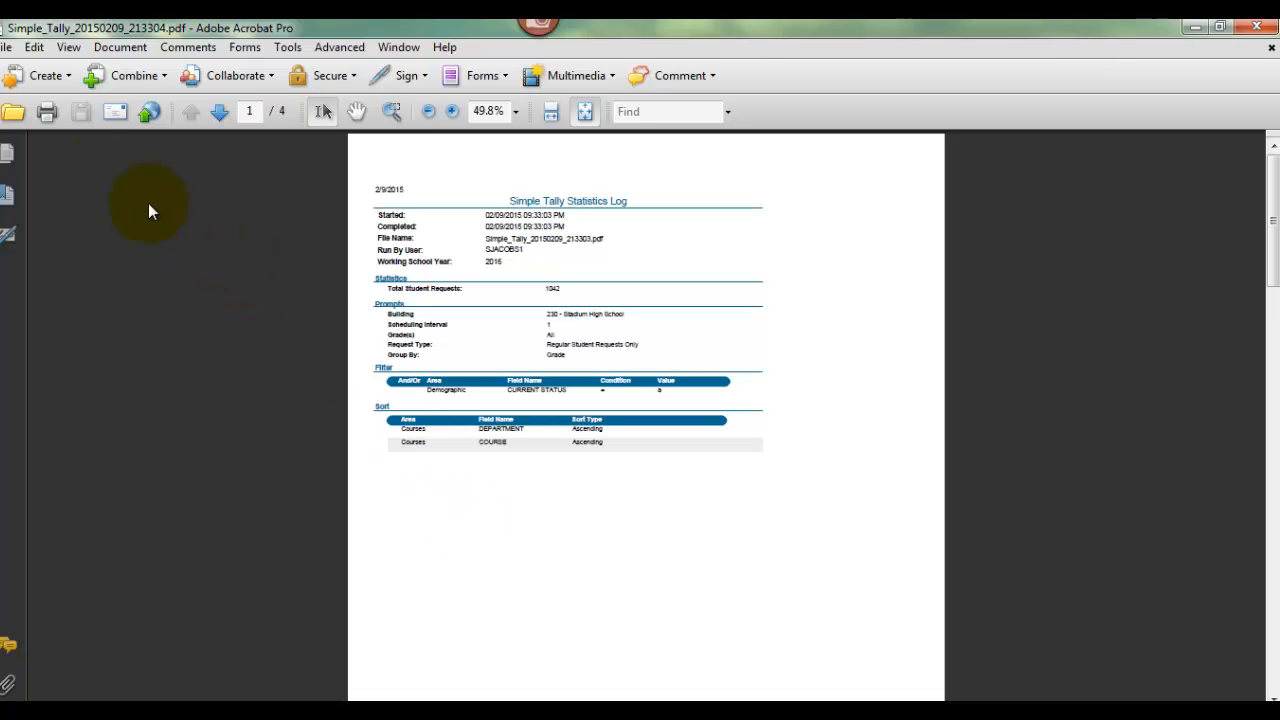
Show the page thumbnails and delete the statistics log page, page 1, from the PDF
click(7, 155)
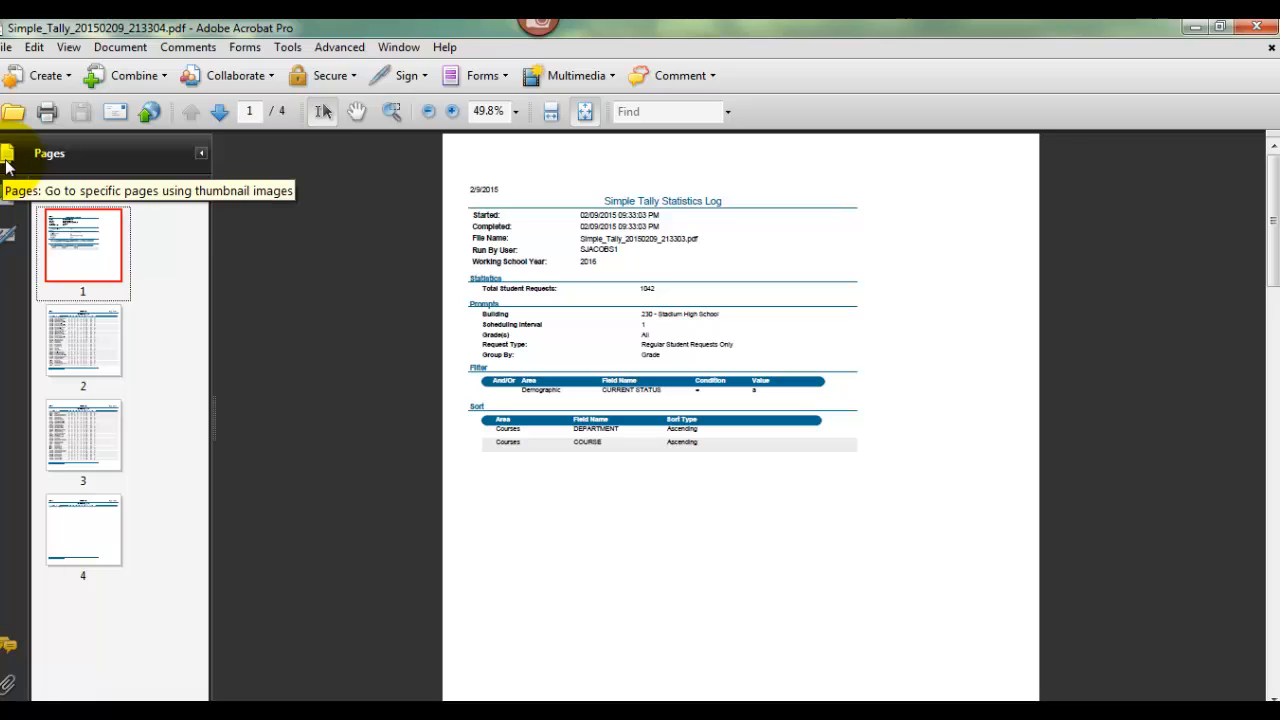
right_click(104, 244)
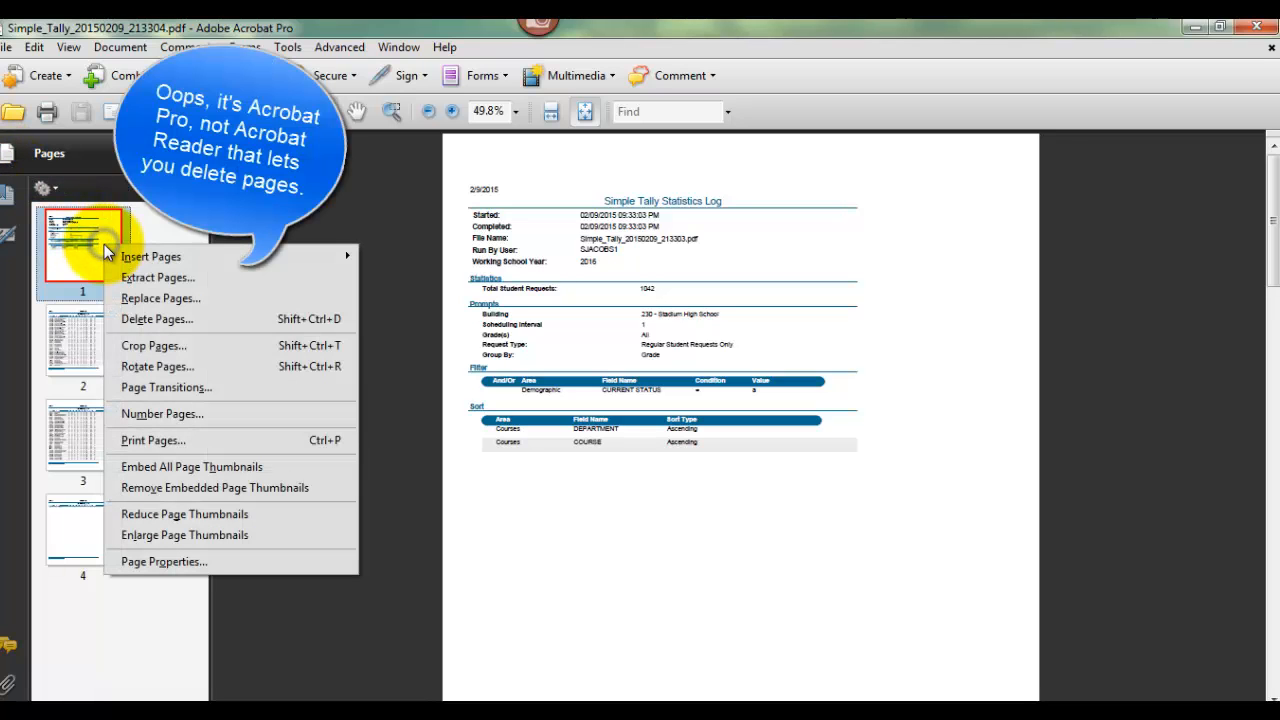
click(127, 319)
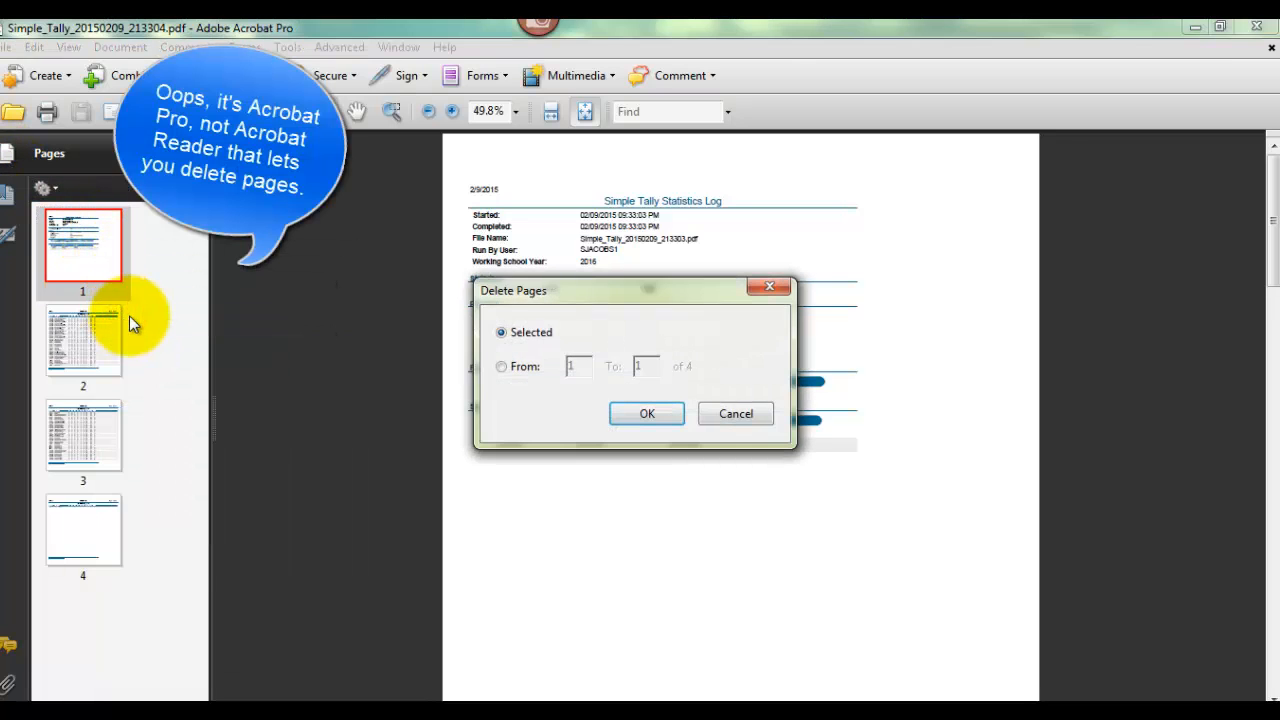
click(617, 419)
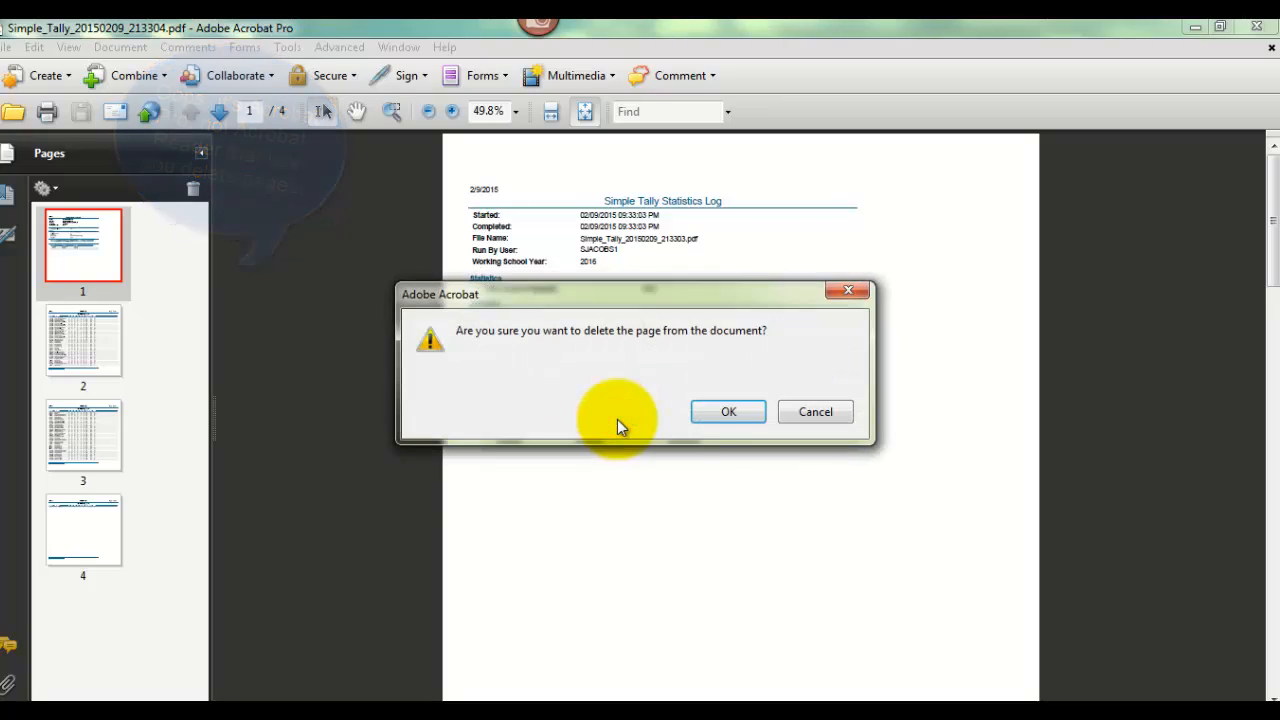
click(701, 411)
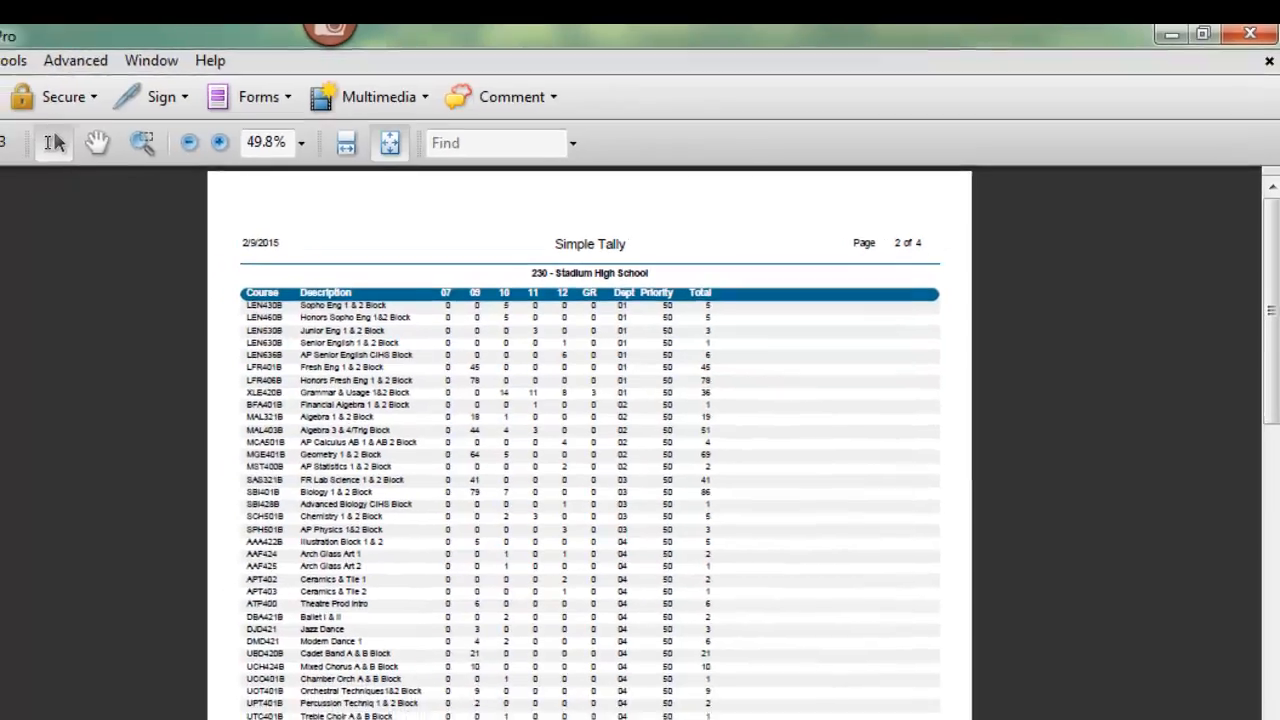
Save a copy of the PDF to the Desktop under the file name "Stadium sample"
click(5, 56)
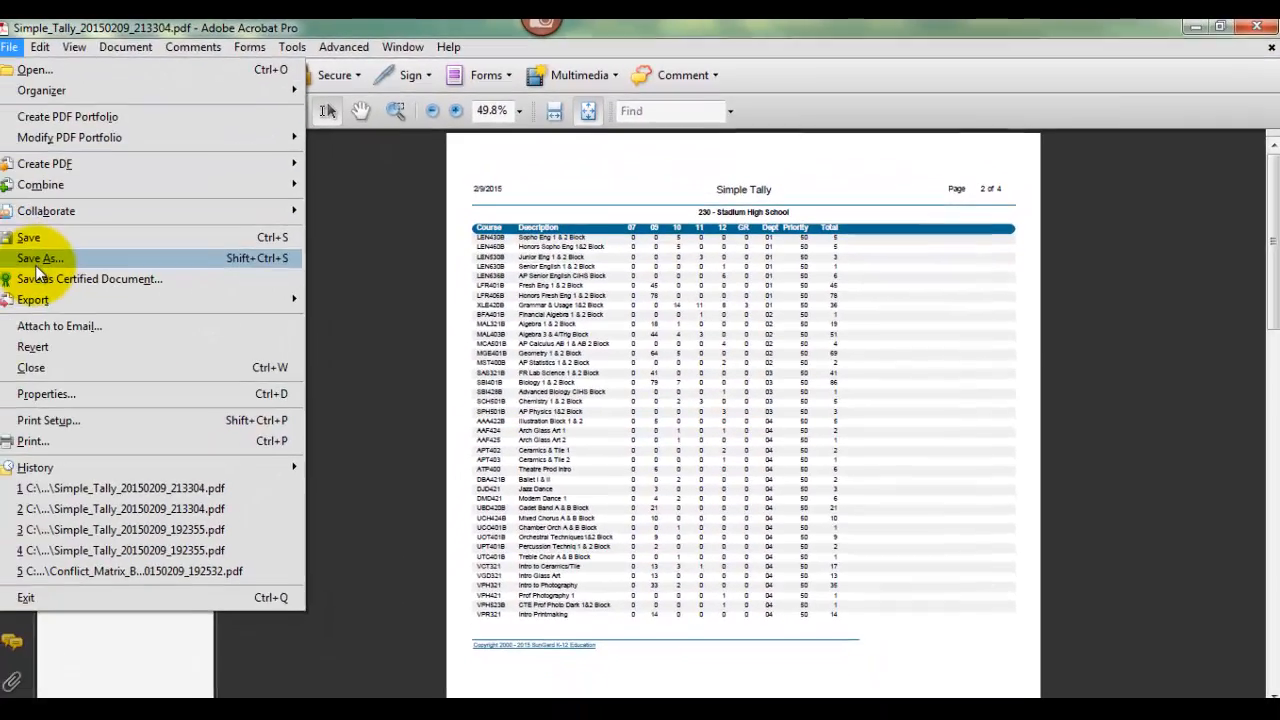
click(20, 295)
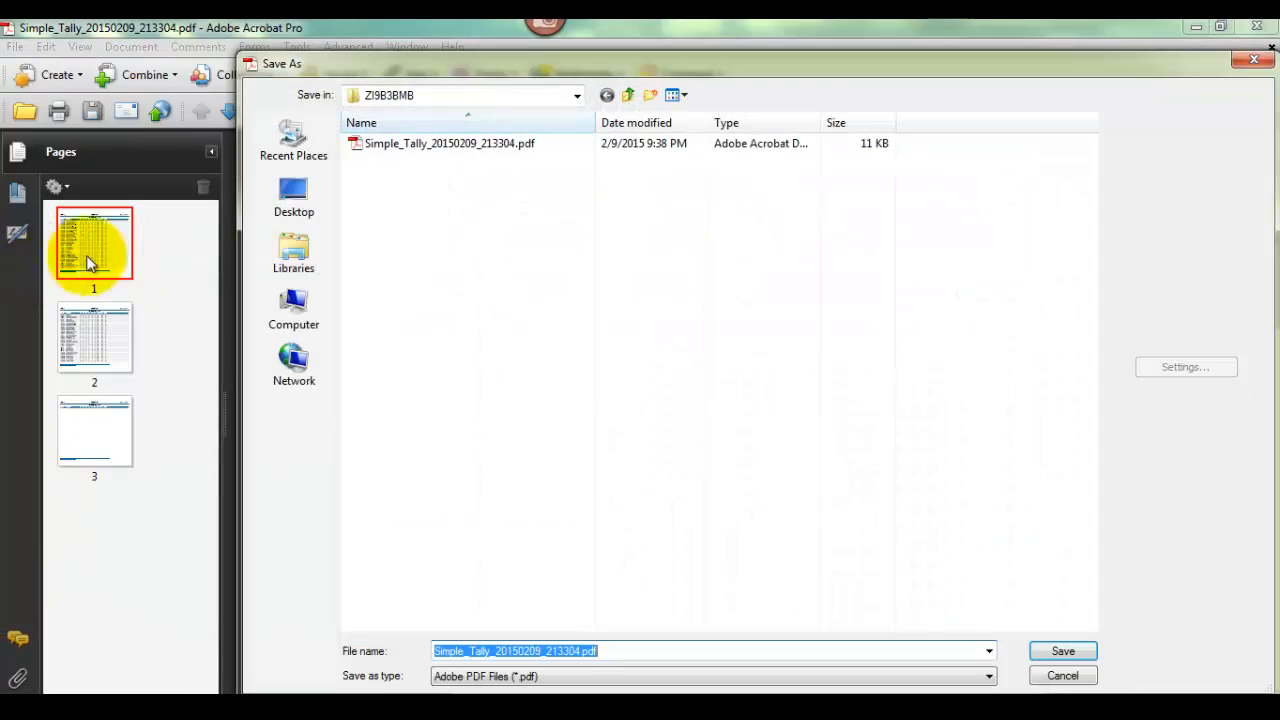
click(298, 260)
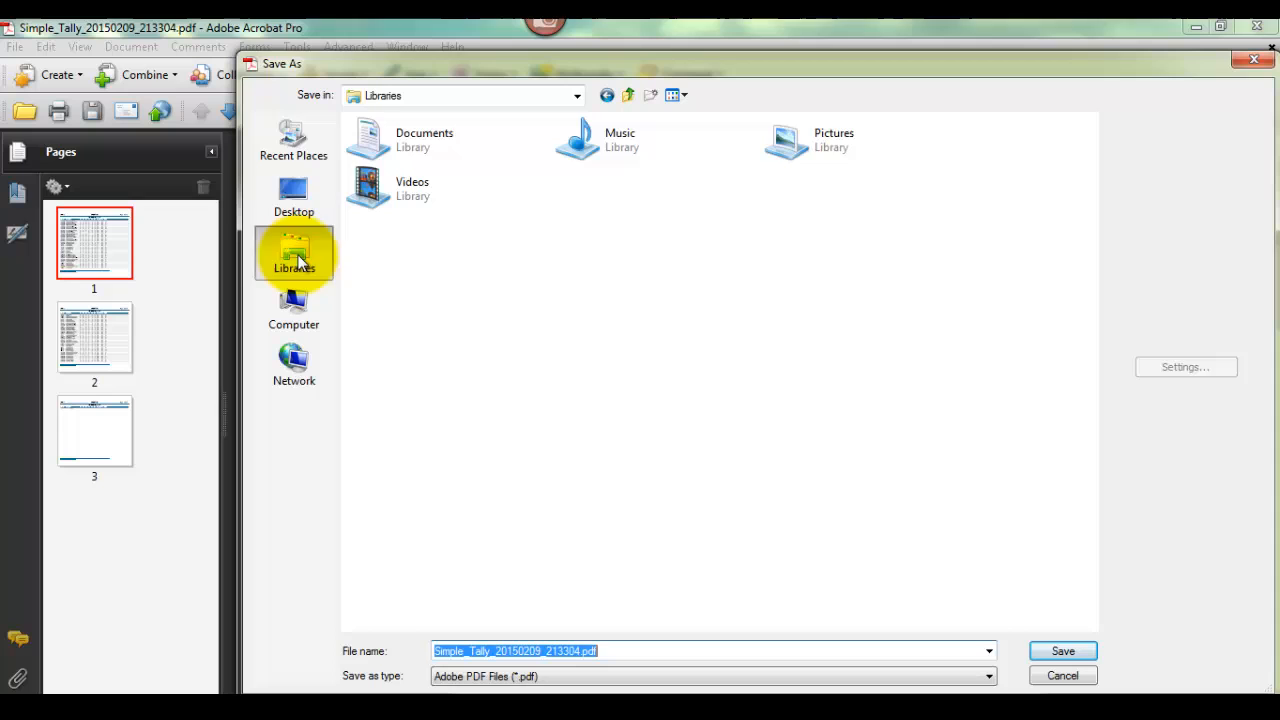
click(296, 202)
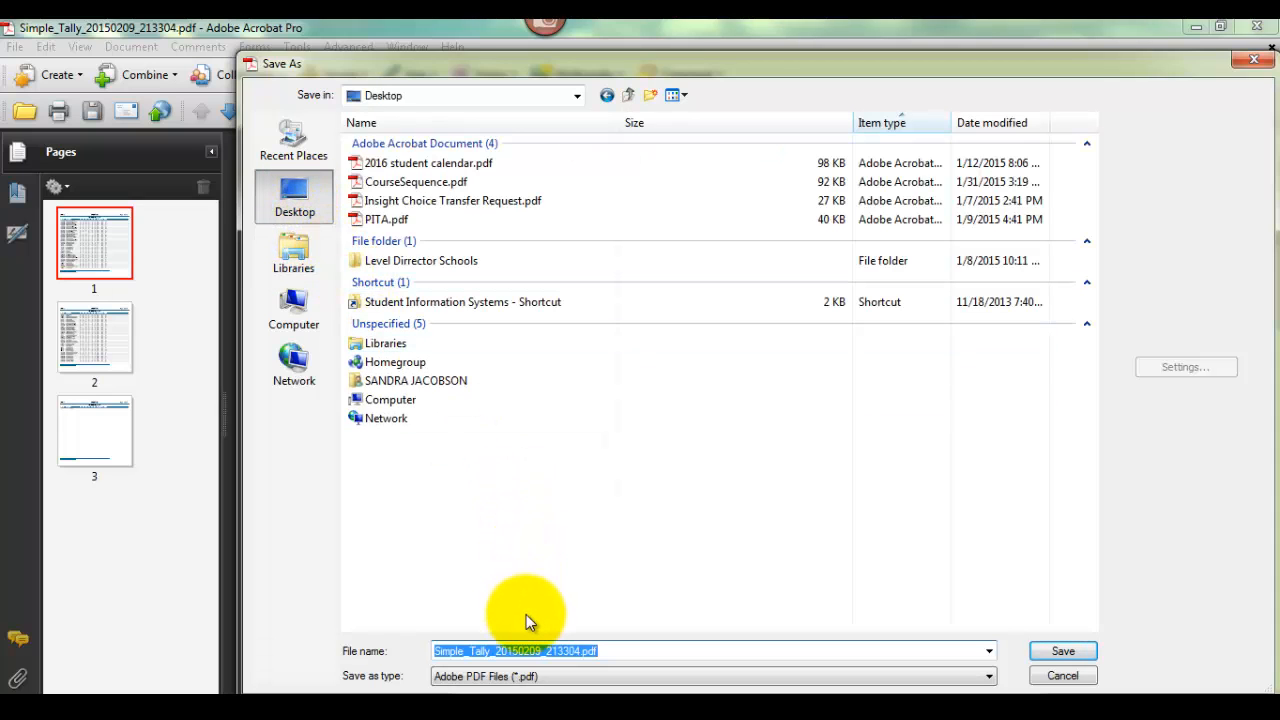
text(Stadiu)
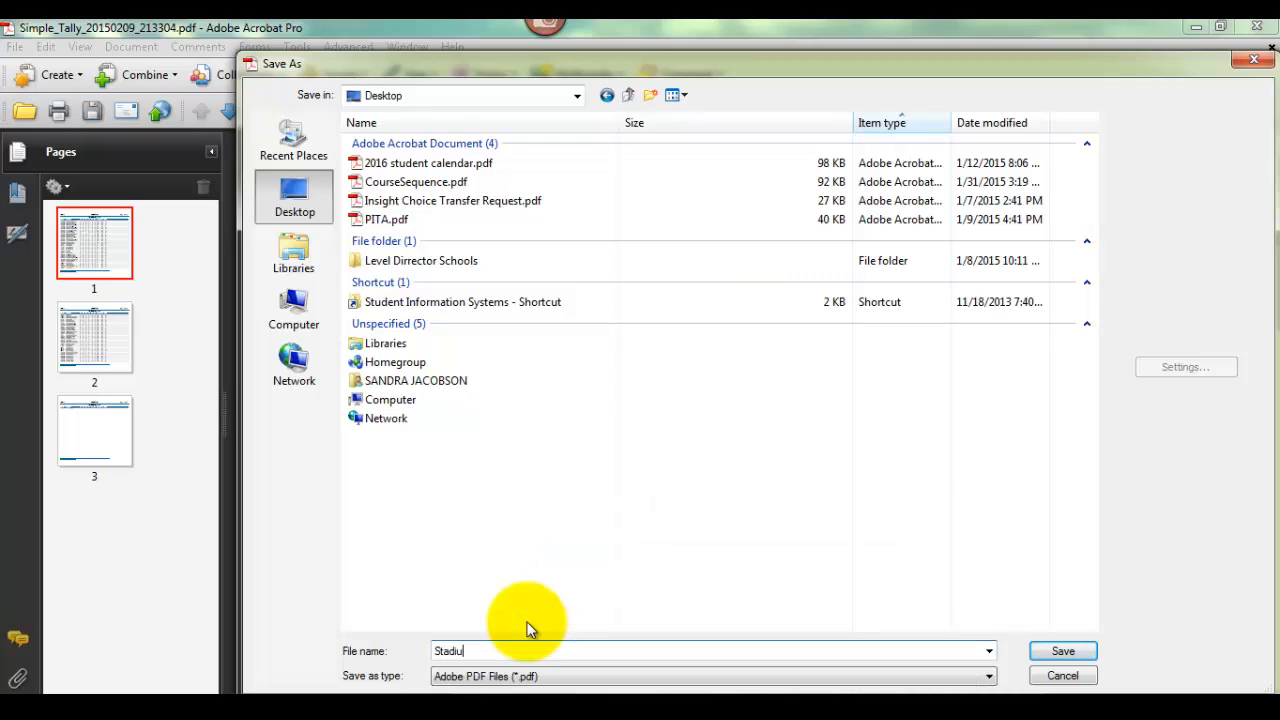
text(m sample)
click(1040, 652)
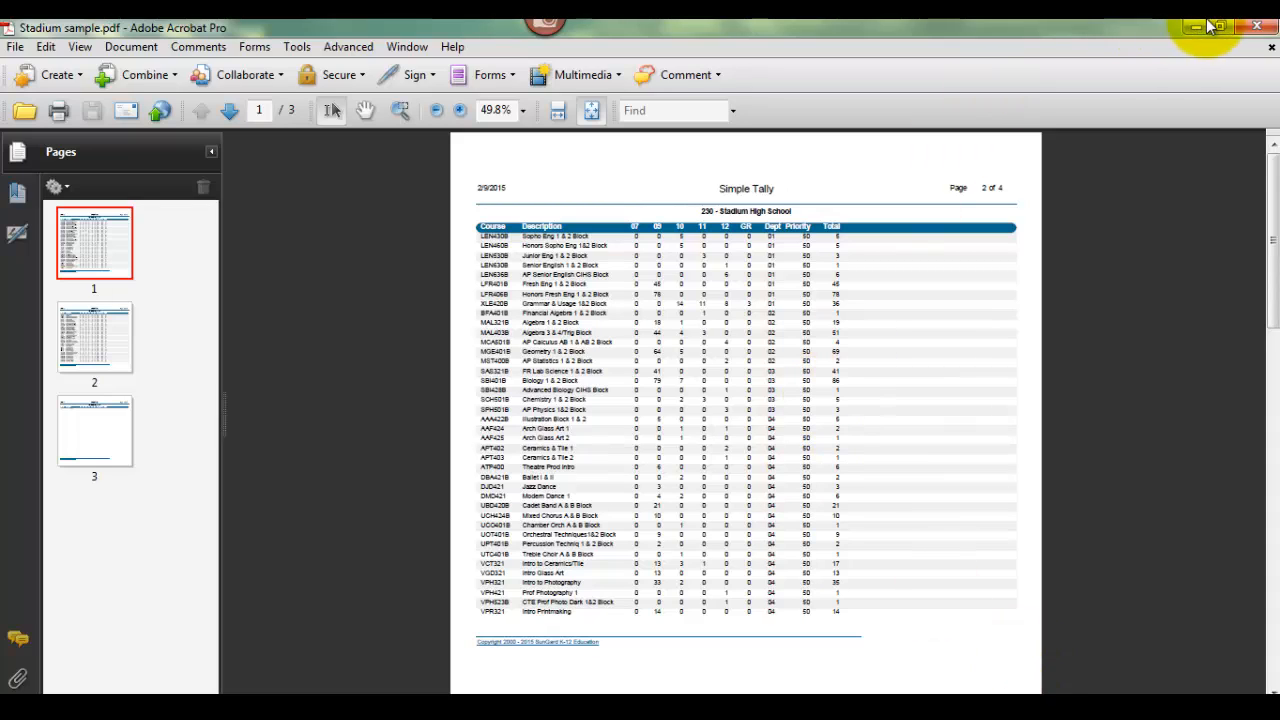
Close the PDF, minimize the browser, switch to PDF2XL and open Stadium sample.pdf from the Desktop
click(1247, 30)
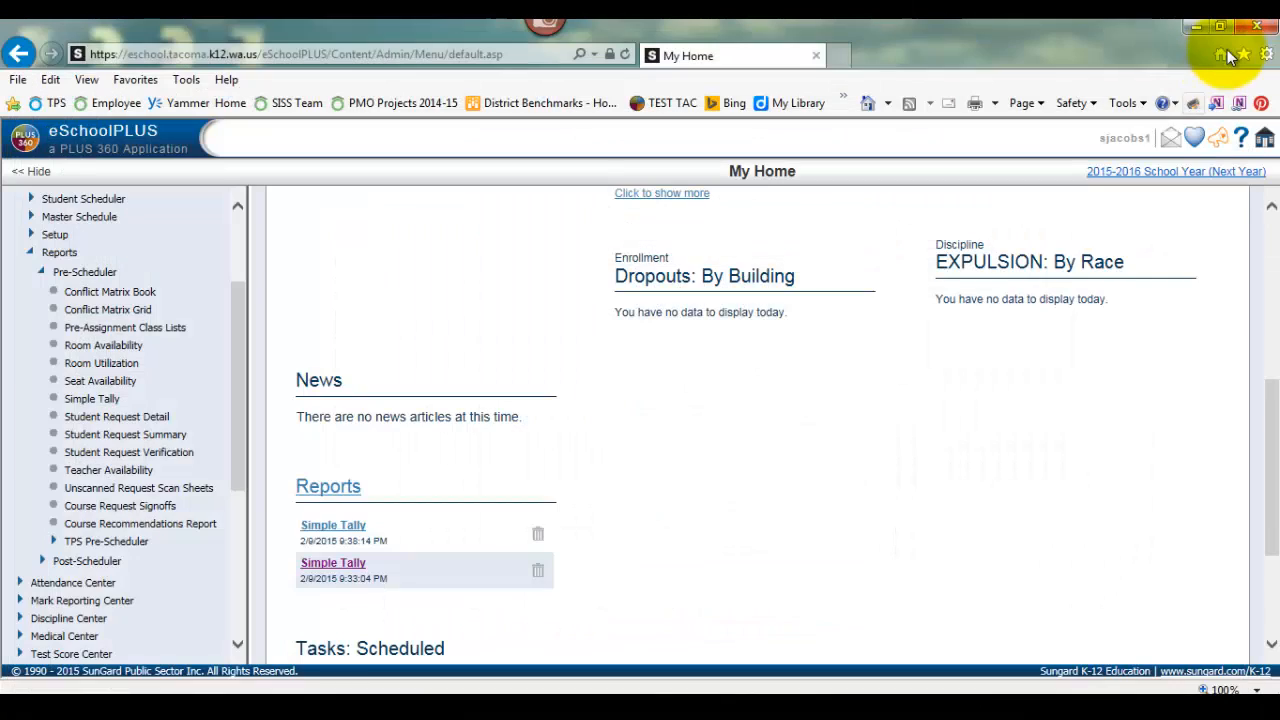
click(1195, 30)
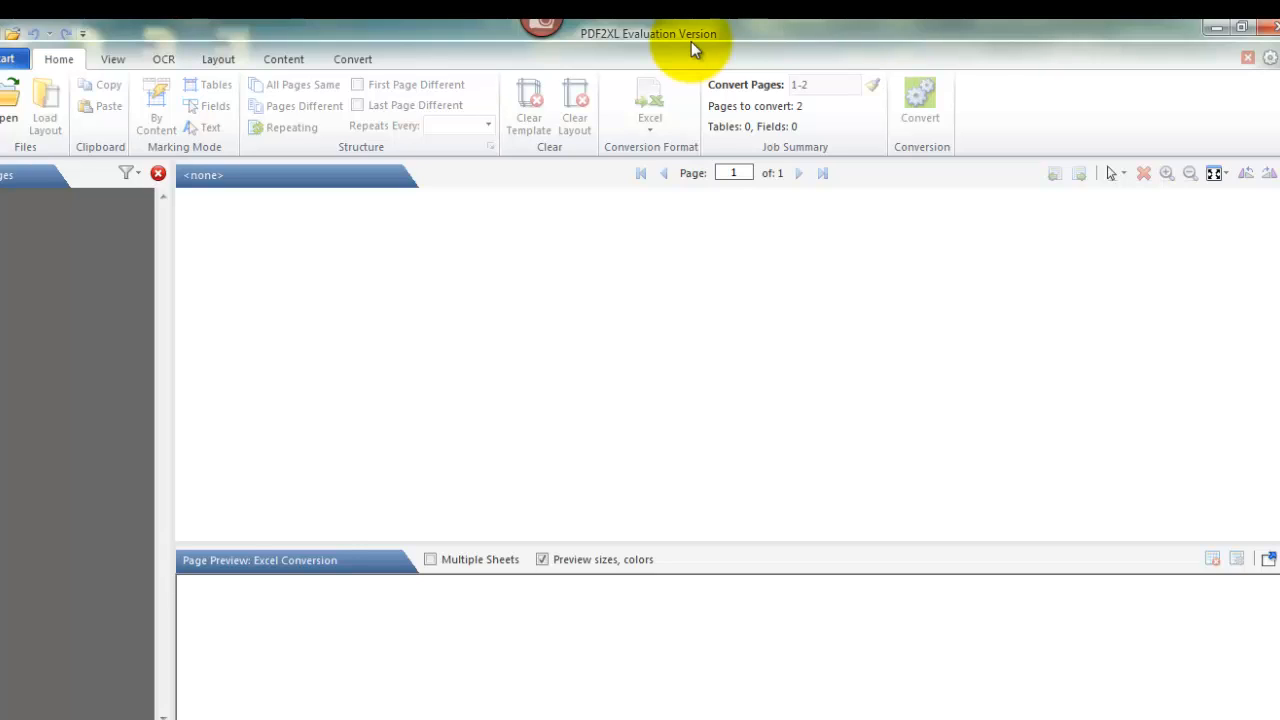
click(8, 108)
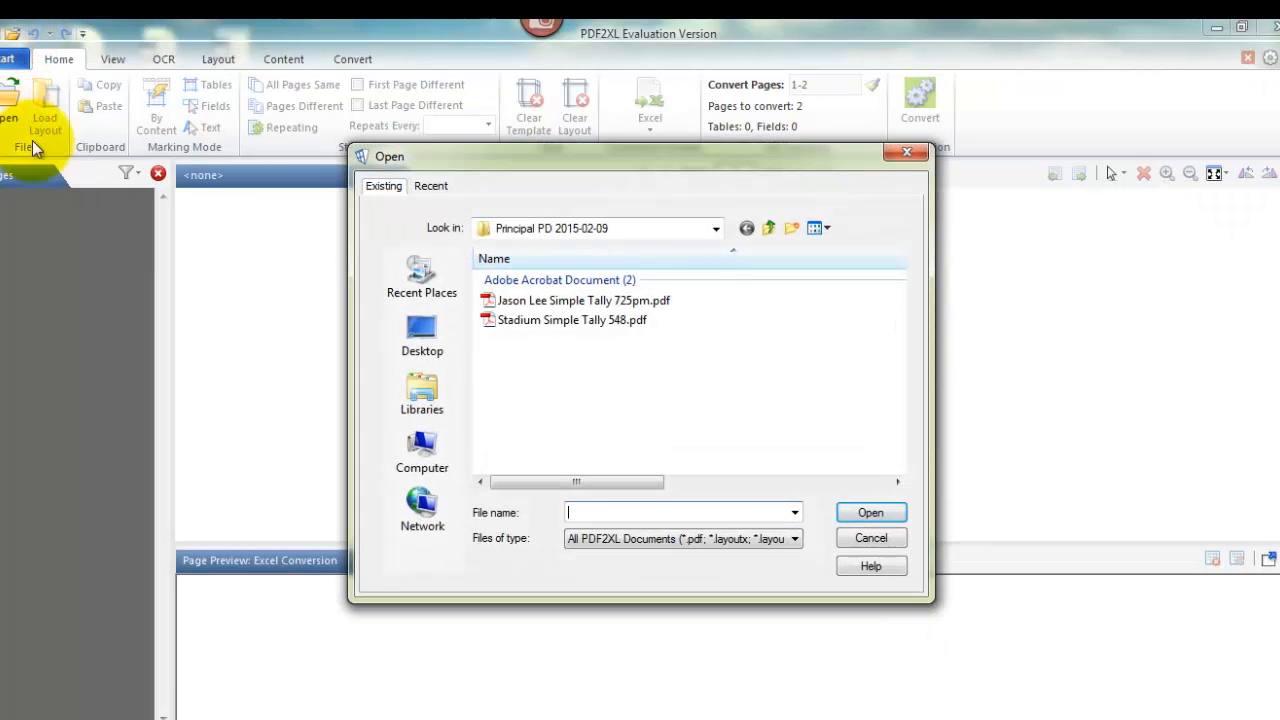
click(431, 342)
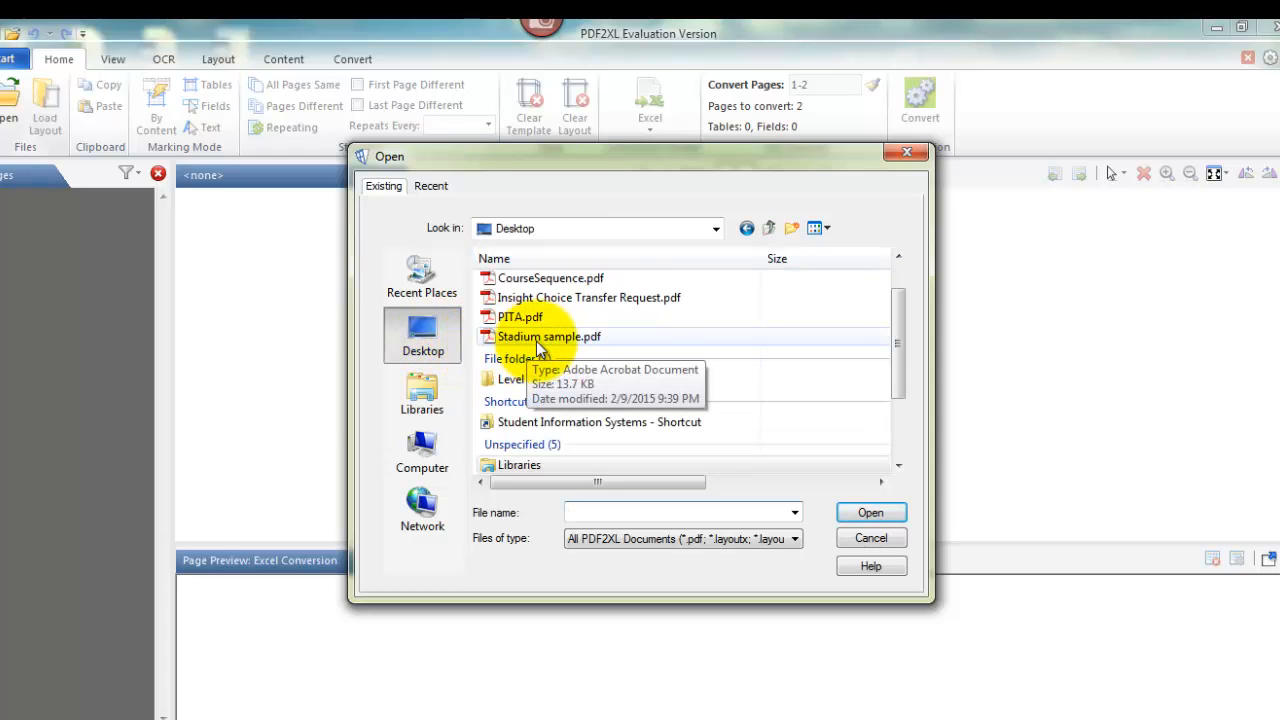
click(536, 337)
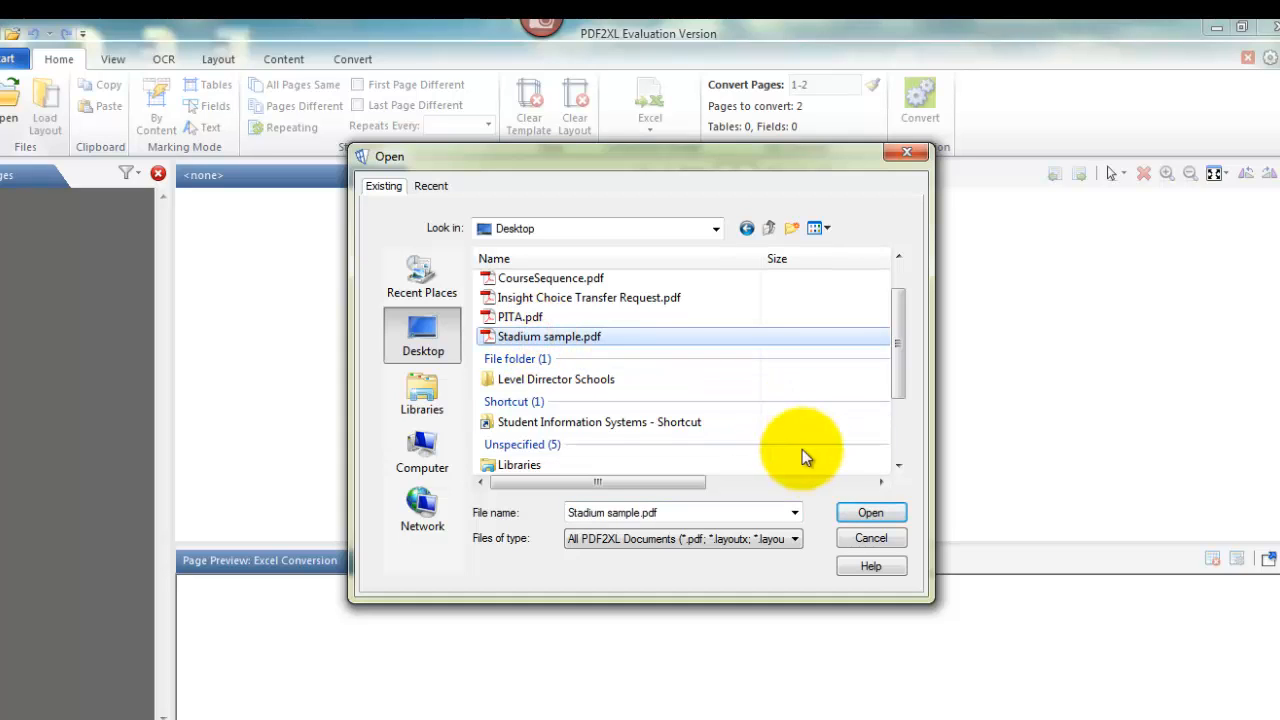
click(866, 510)
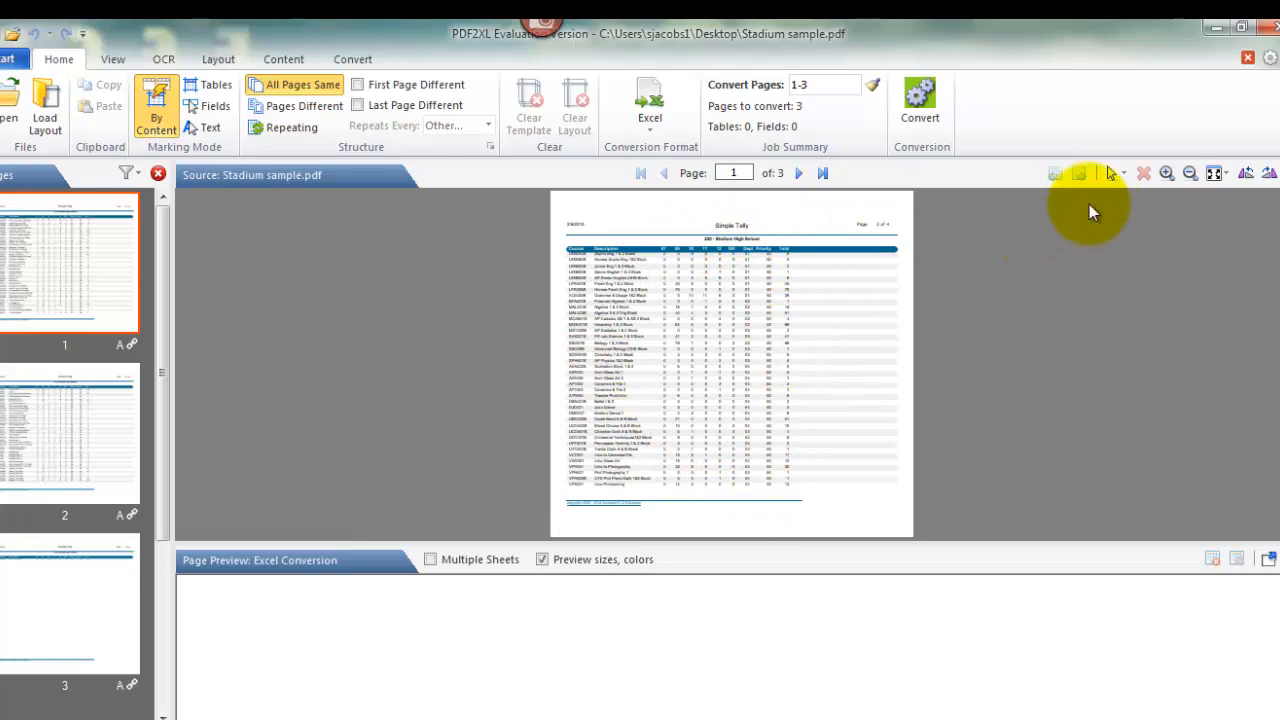
Mark the table on page 1 for conversion, from the Course header to the last row of the Total column
click(1166, 173)
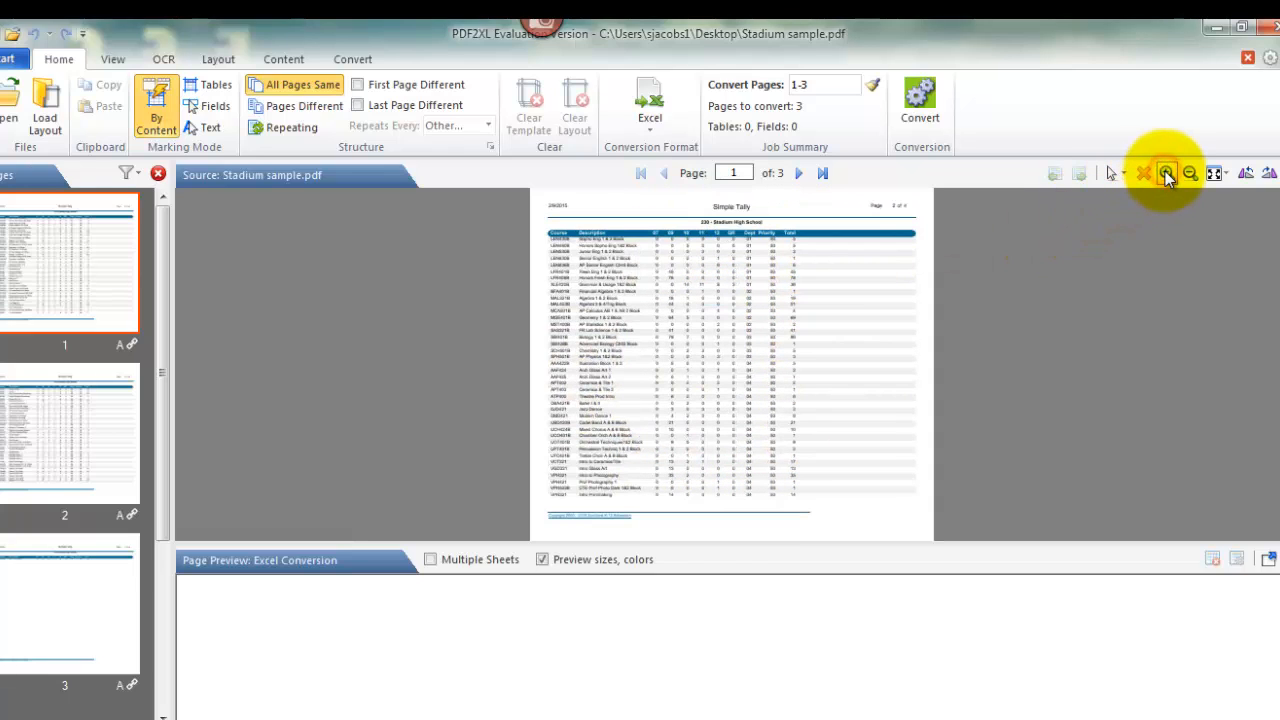
click(1166, 173)
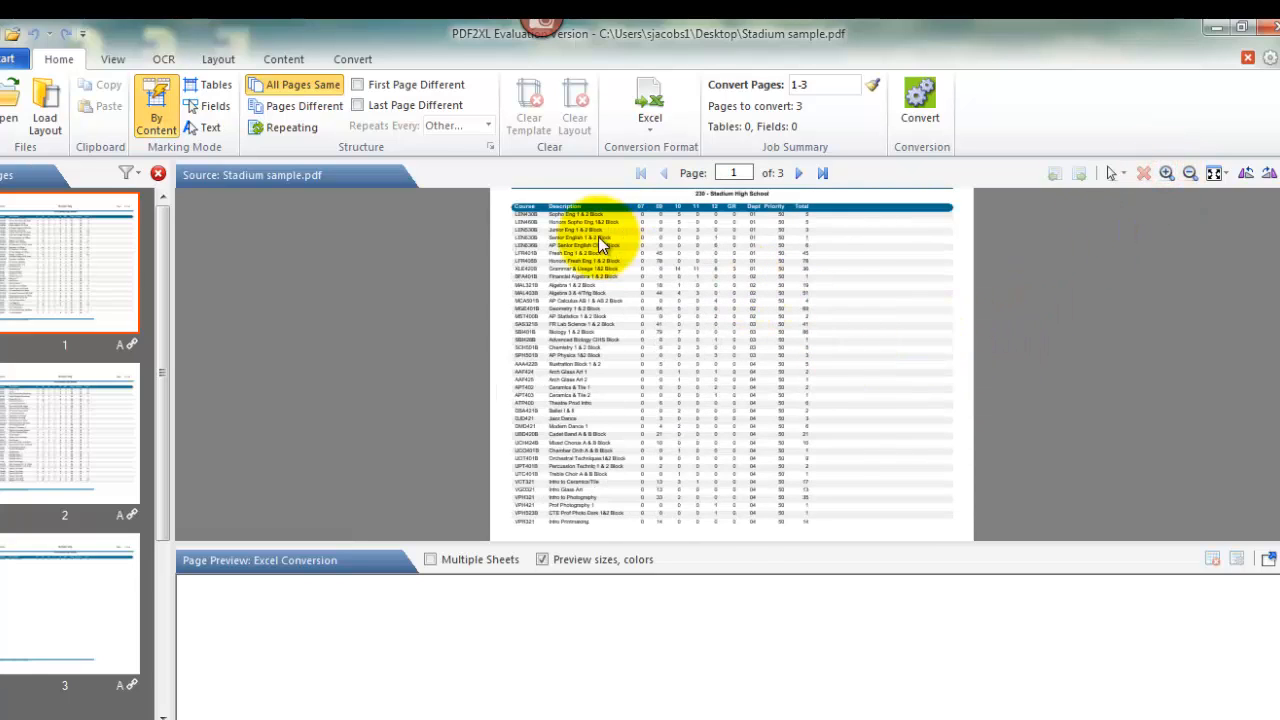
click(512, 203)
drag(512, 203, 814, 528)
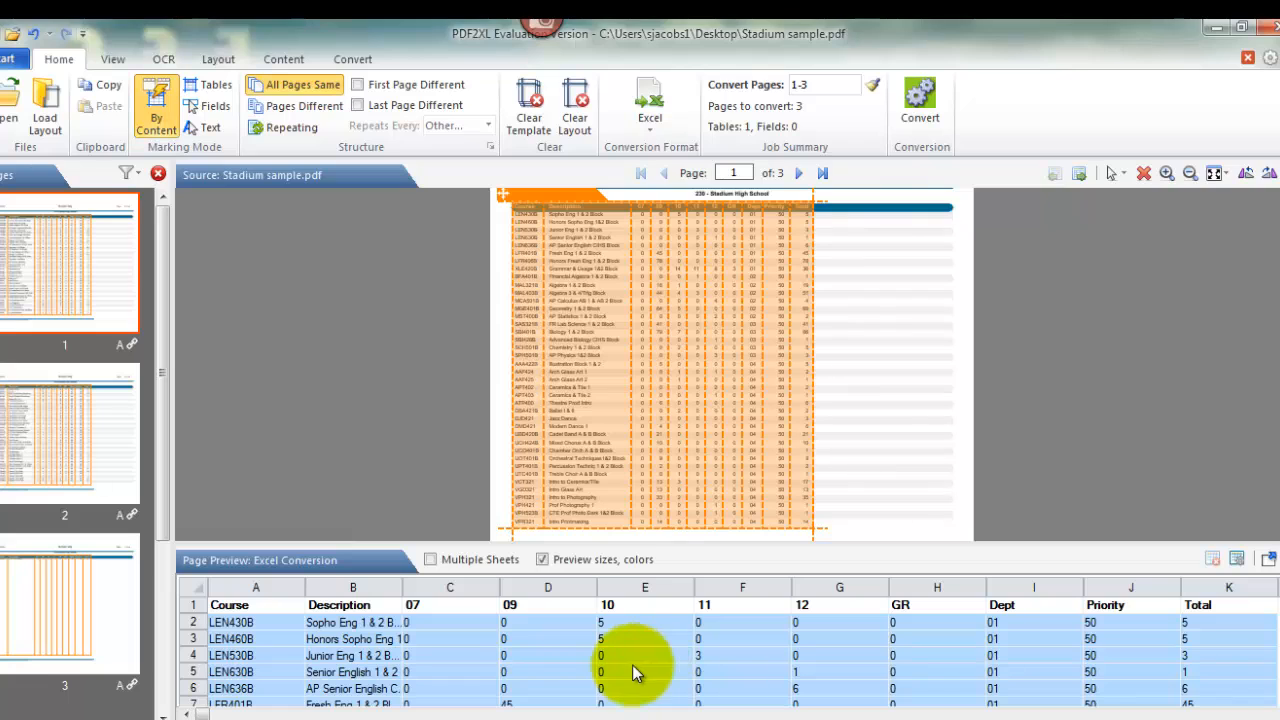
Set the output format of columns C through K, from 07 to Total, to Number
drag(480, 588, 1190, 612)
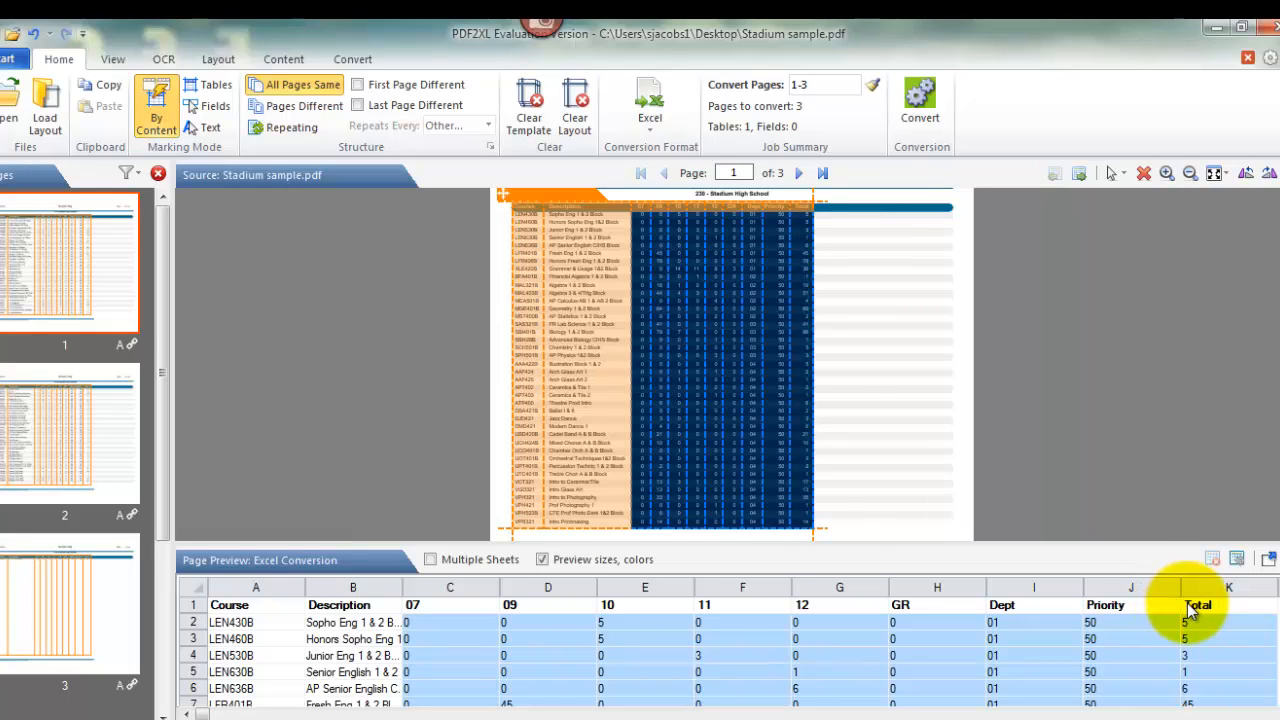
right_click(740, 619)
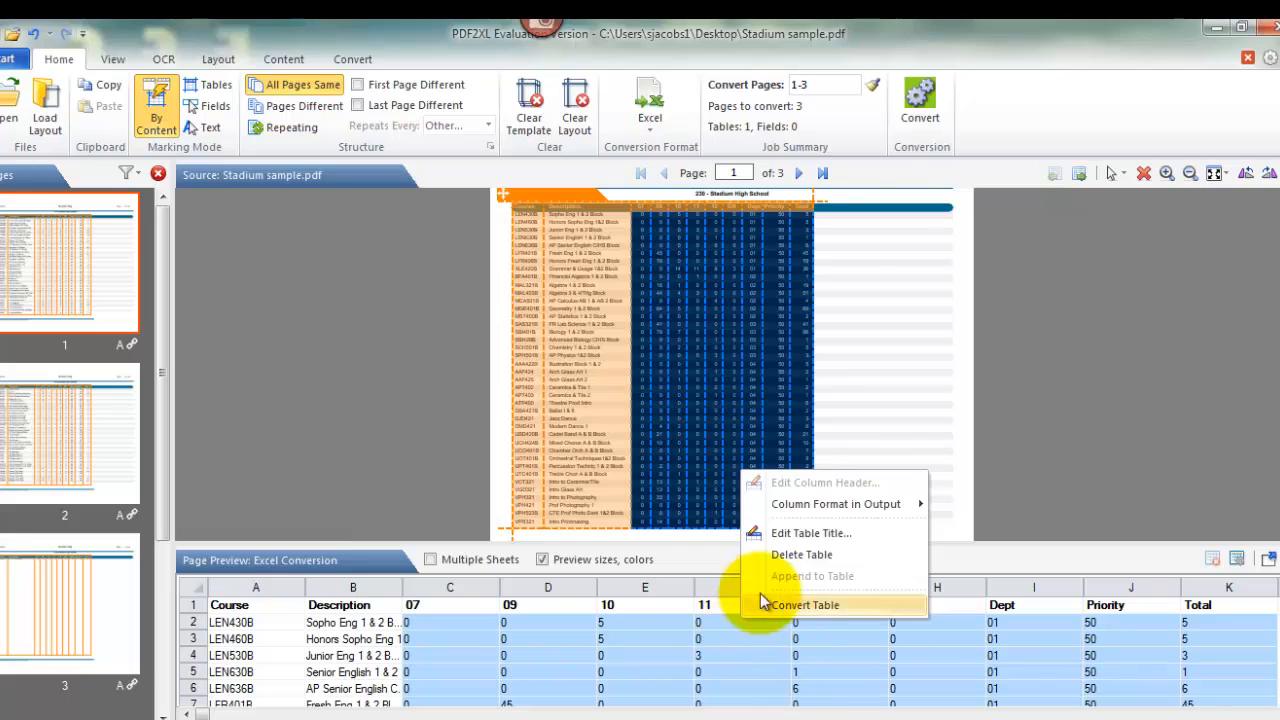
mouse_move(797, 506)
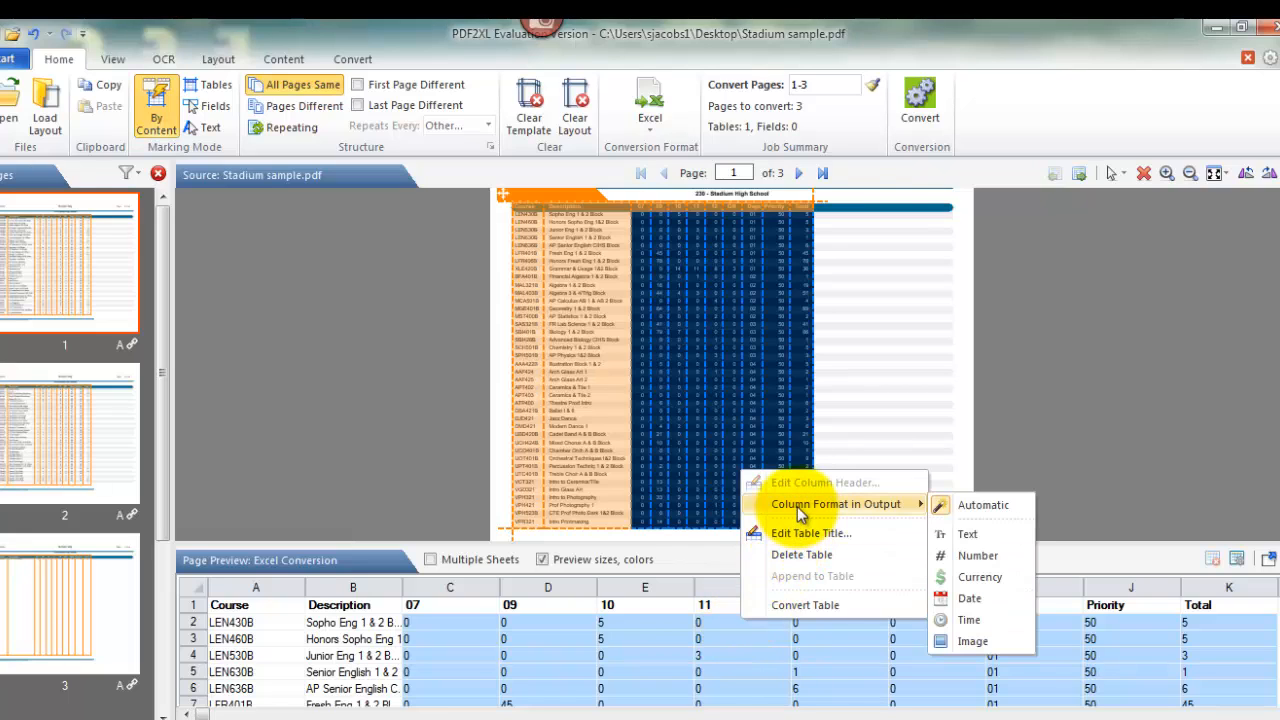
click(966, 558)
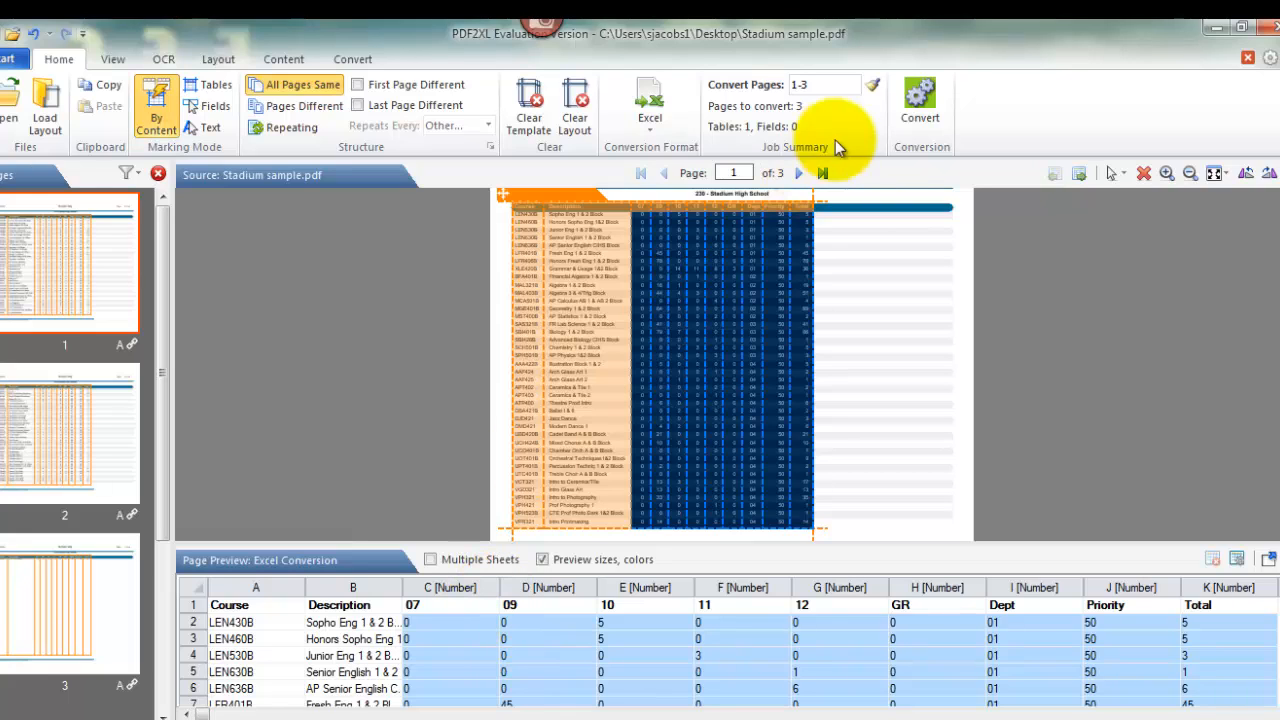
Convert pages 1-3 to Excel, accepting the evaluation version notice, and maximize the resulting workbook
click(913, 90)
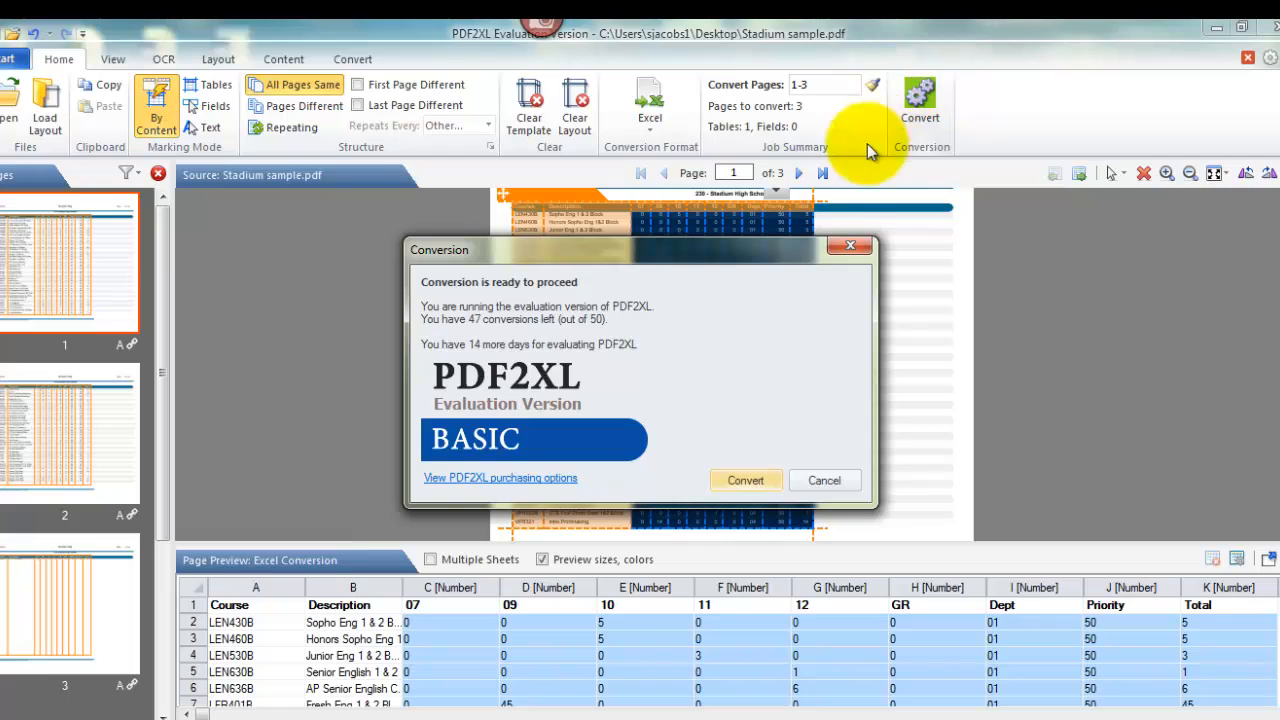
click(742, 480)
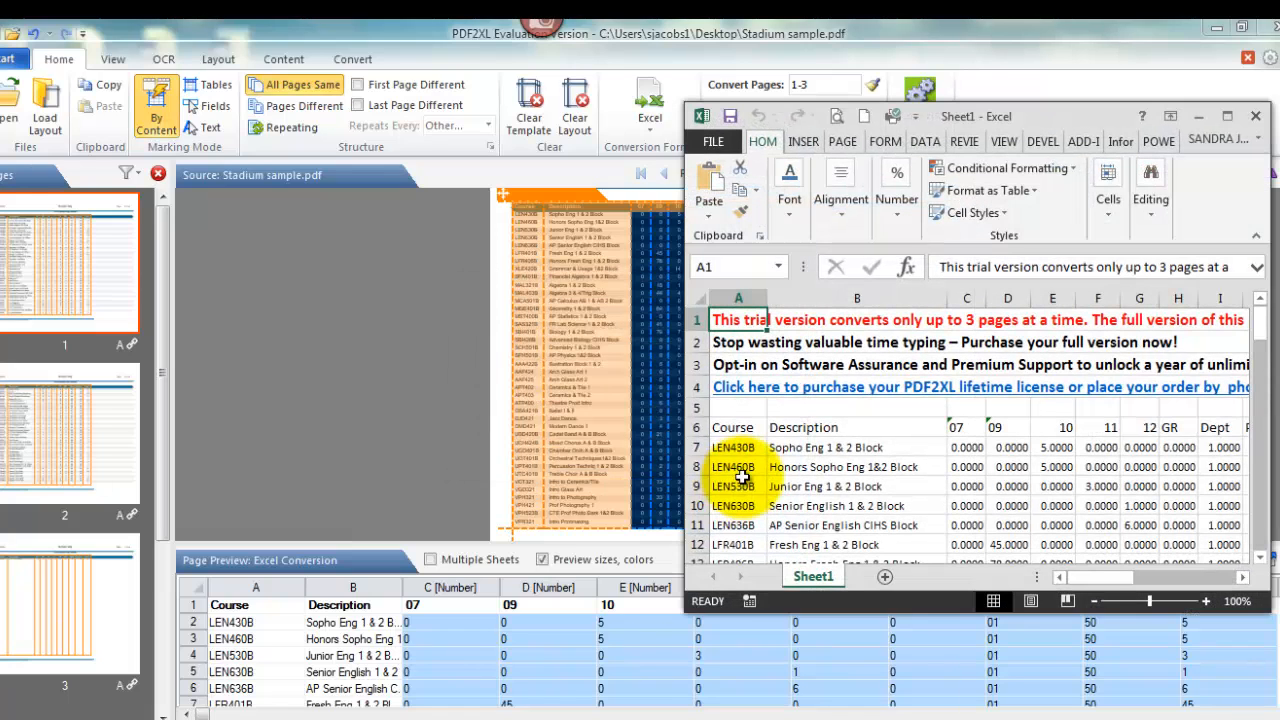
double_click(945, 116)
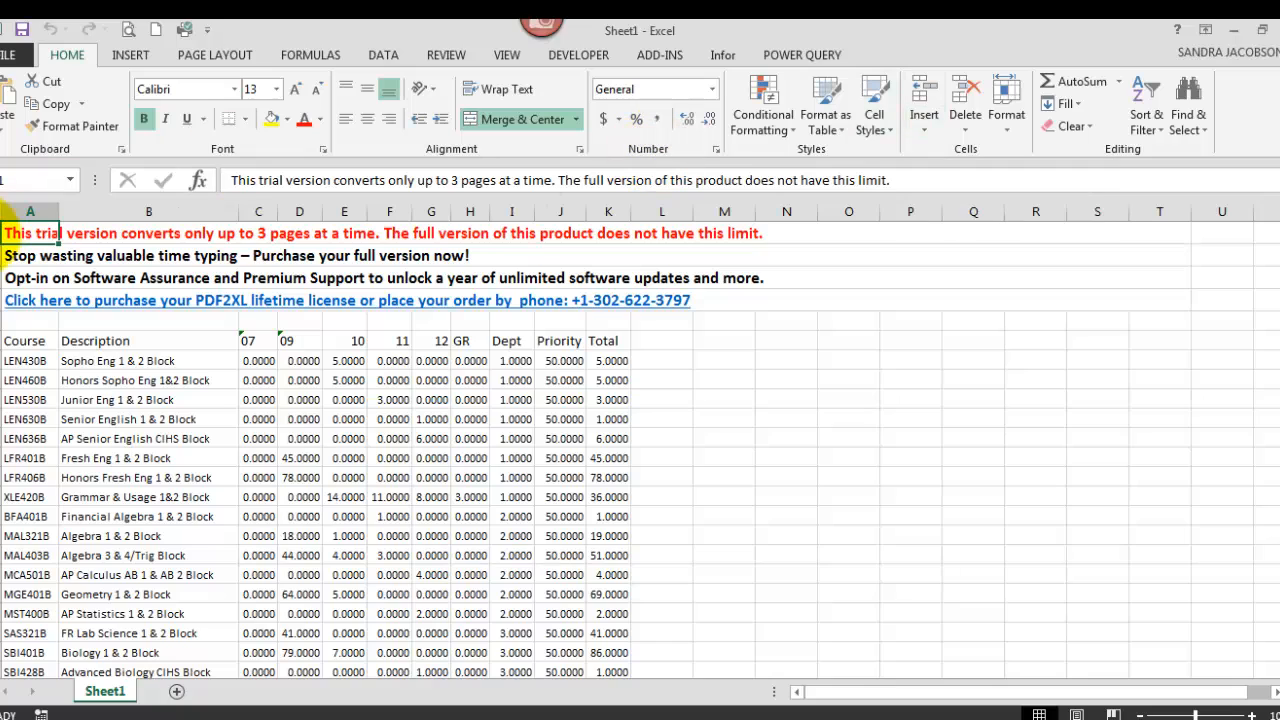
Delete rows 1 through 5, holding the trial version notices above the Course header row
drag(10, 228, 7, 316)
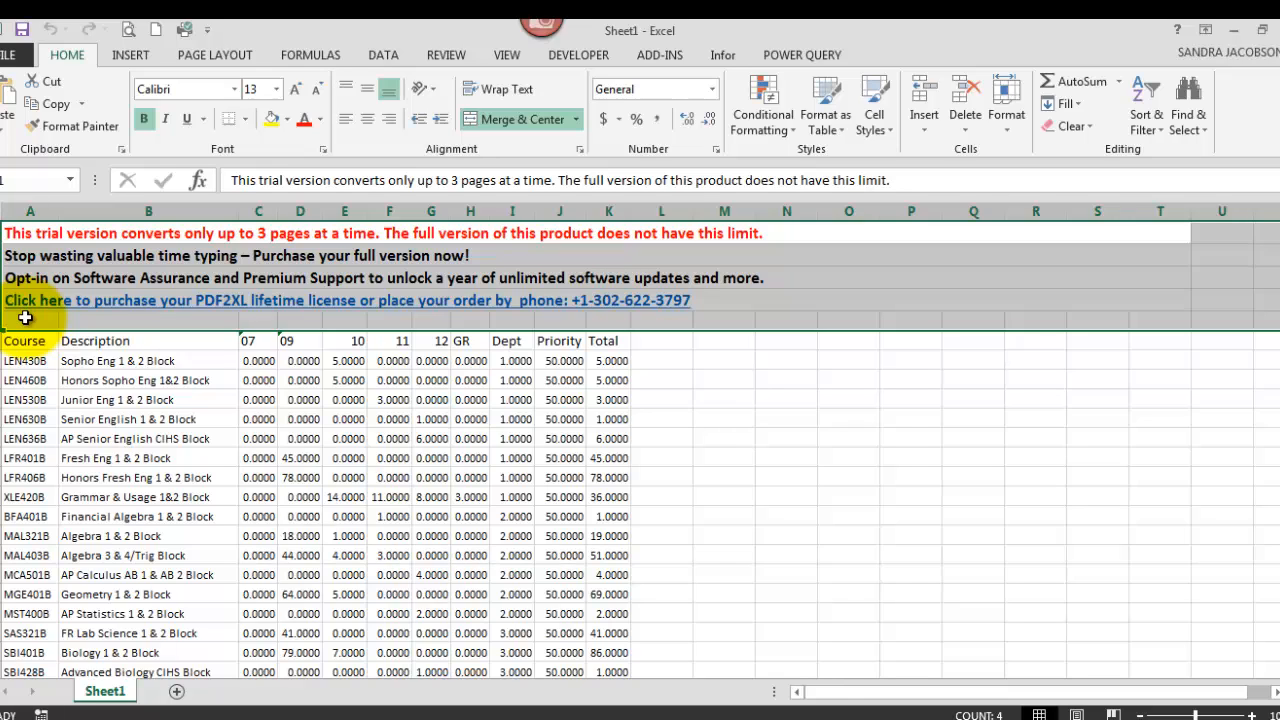
right_click(25, 317)
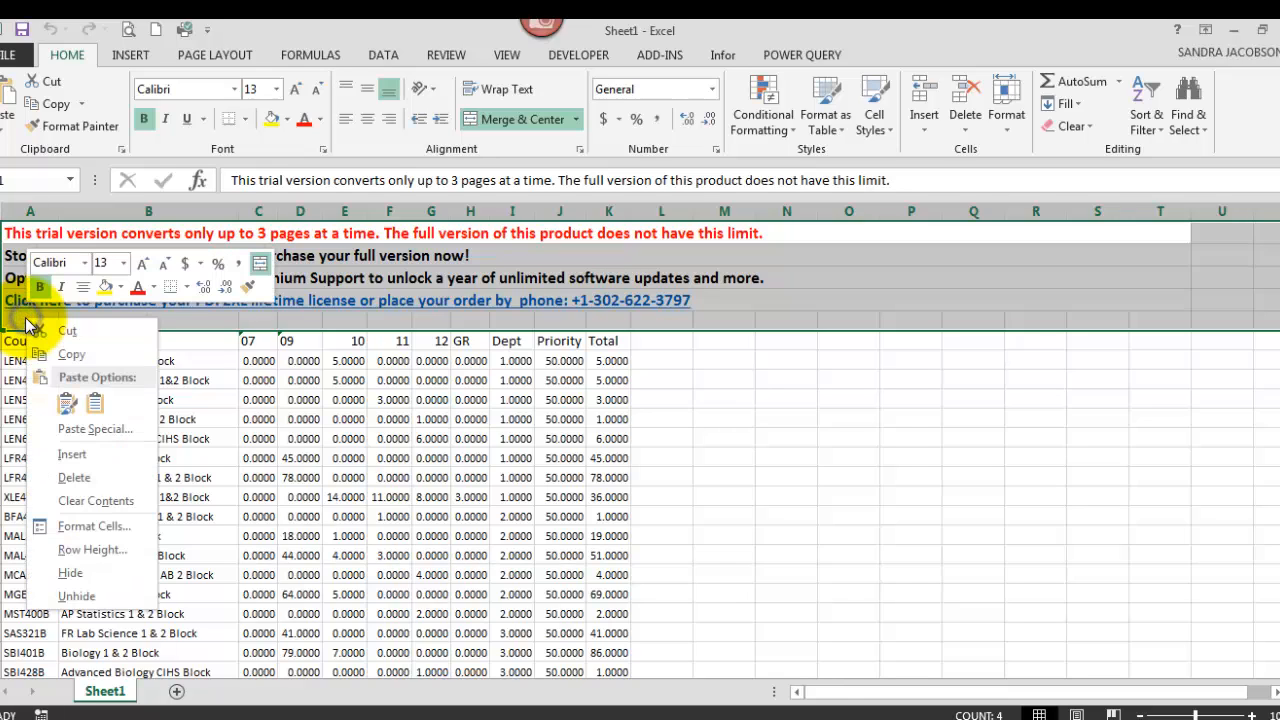
click(69, 476)
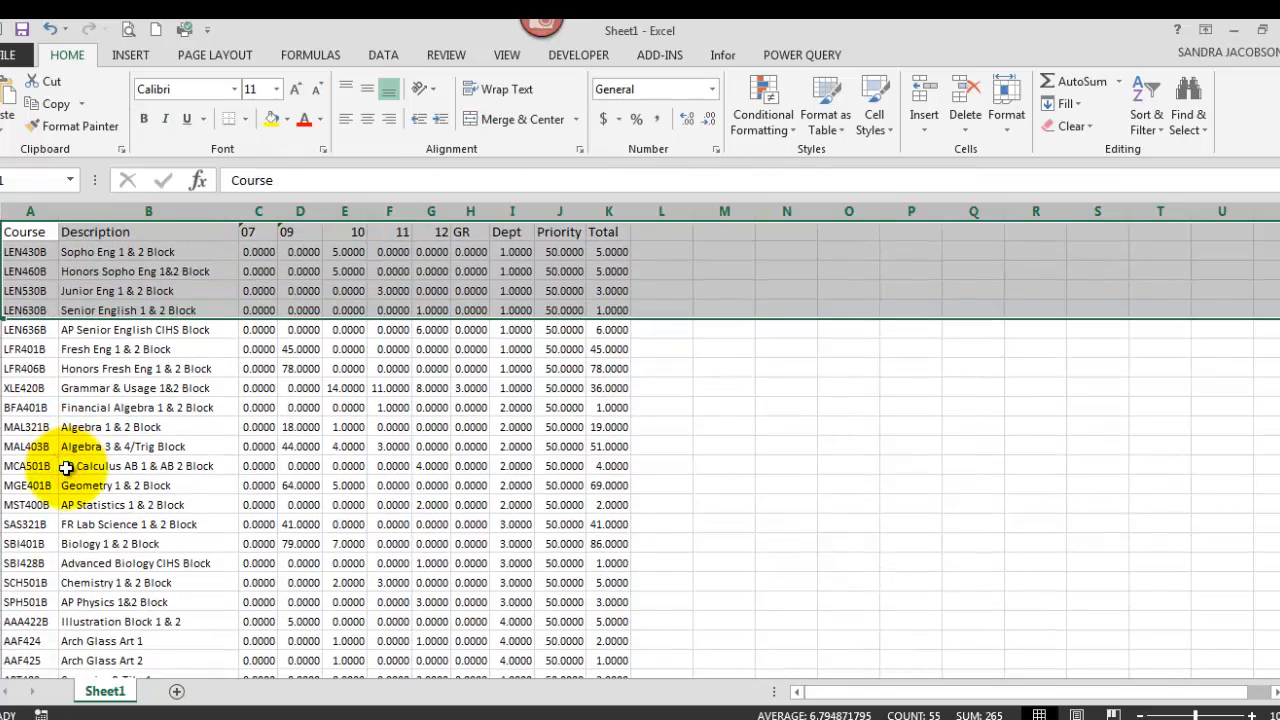
click(286, 383)
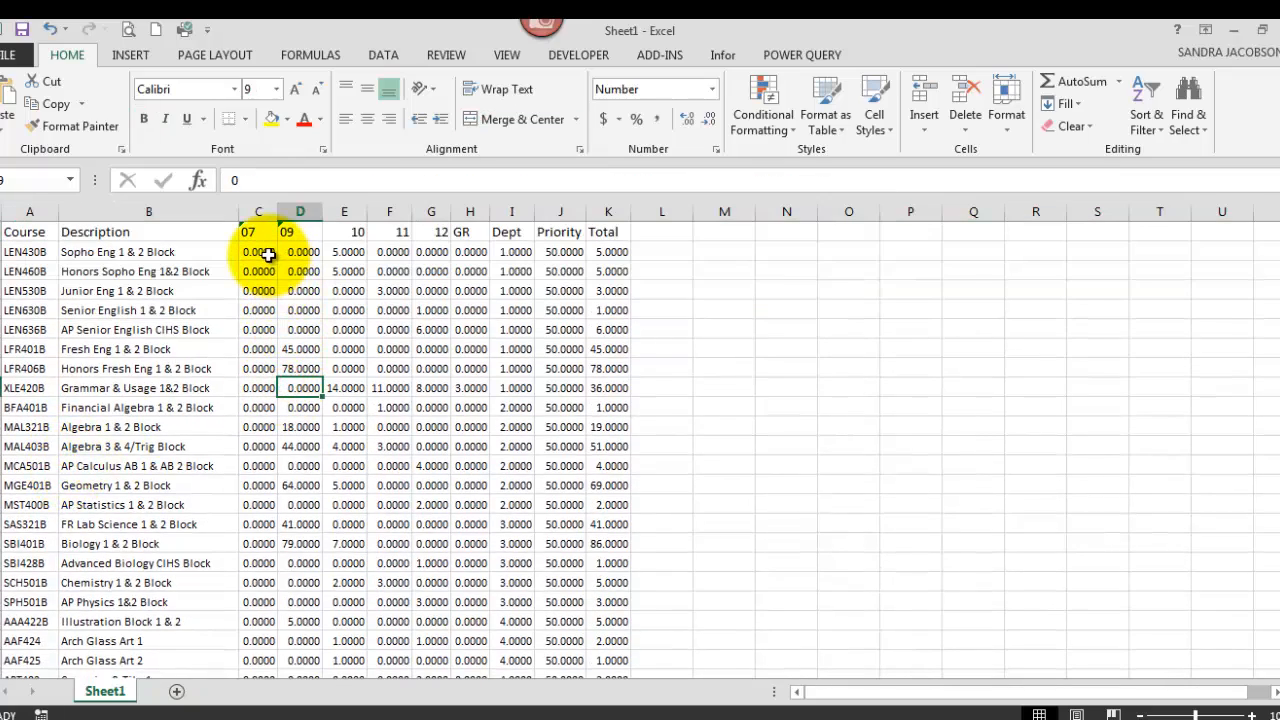
Format all numeric values in columns C through K to show no decimal places and check the sheet down to its last row
drag(268, 254, 614, 563)
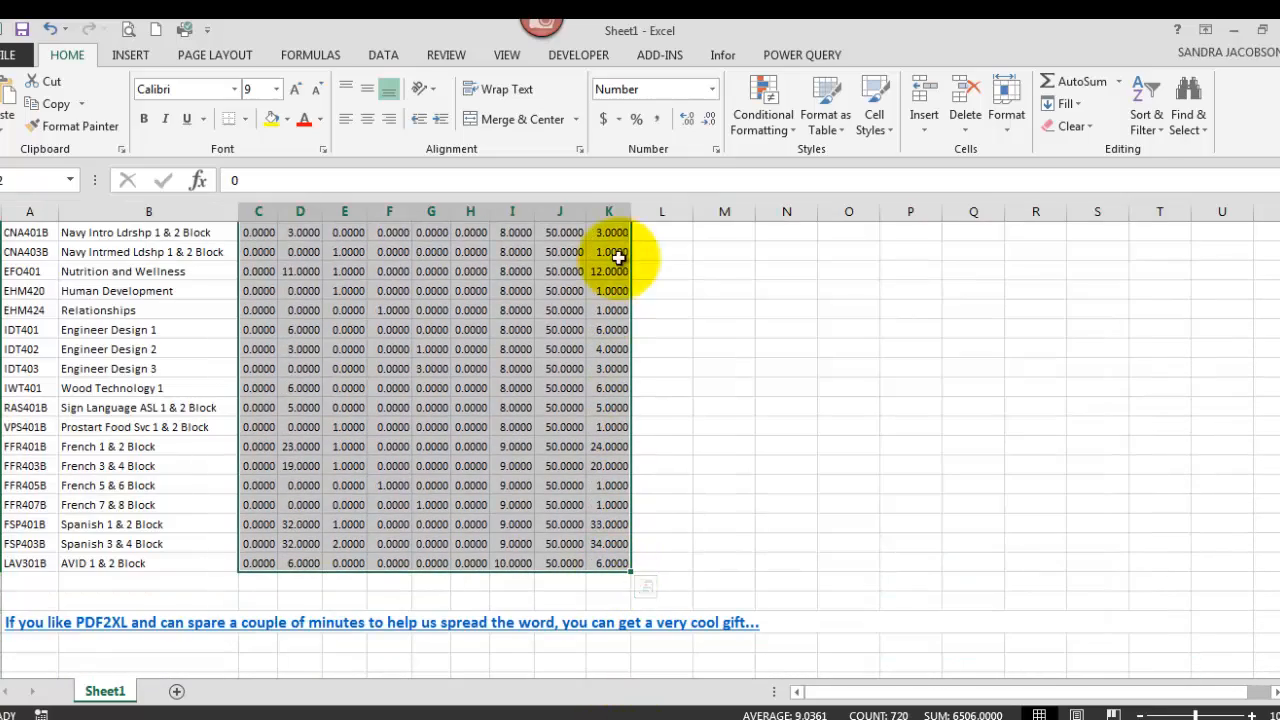
click(688, 121)
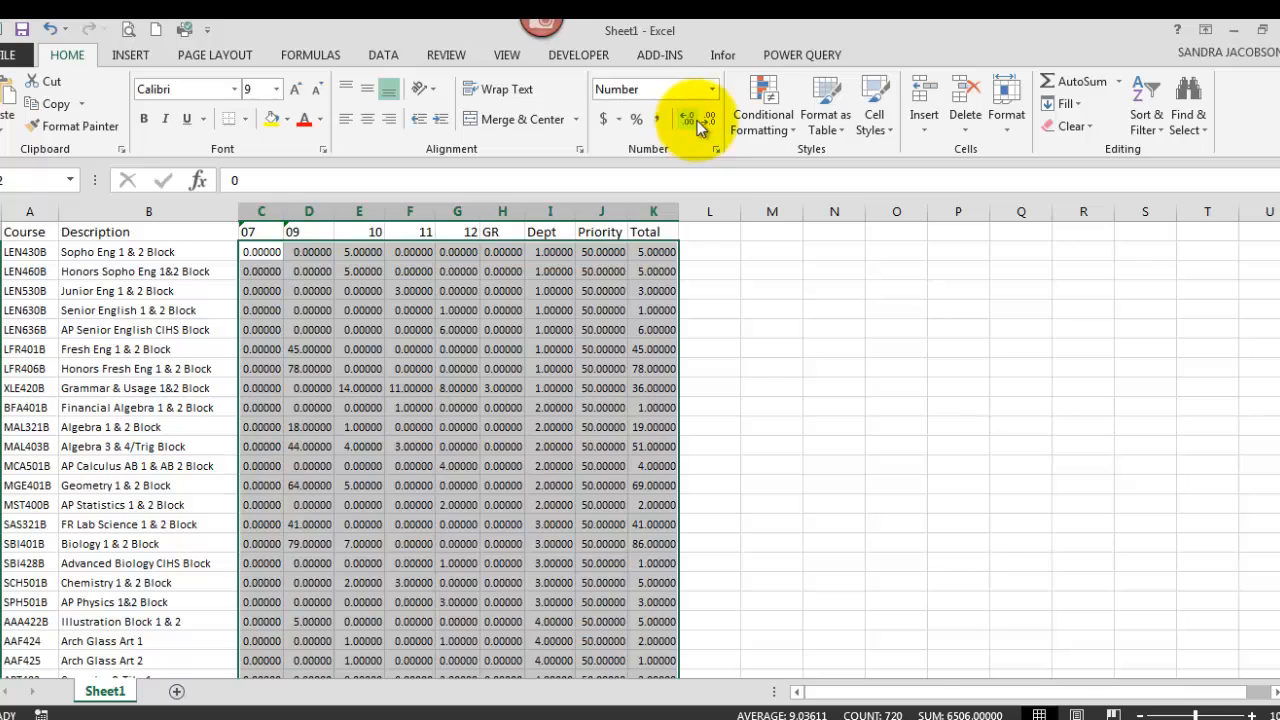
click(706, 122)
click(706, 122)
click(706, 122)
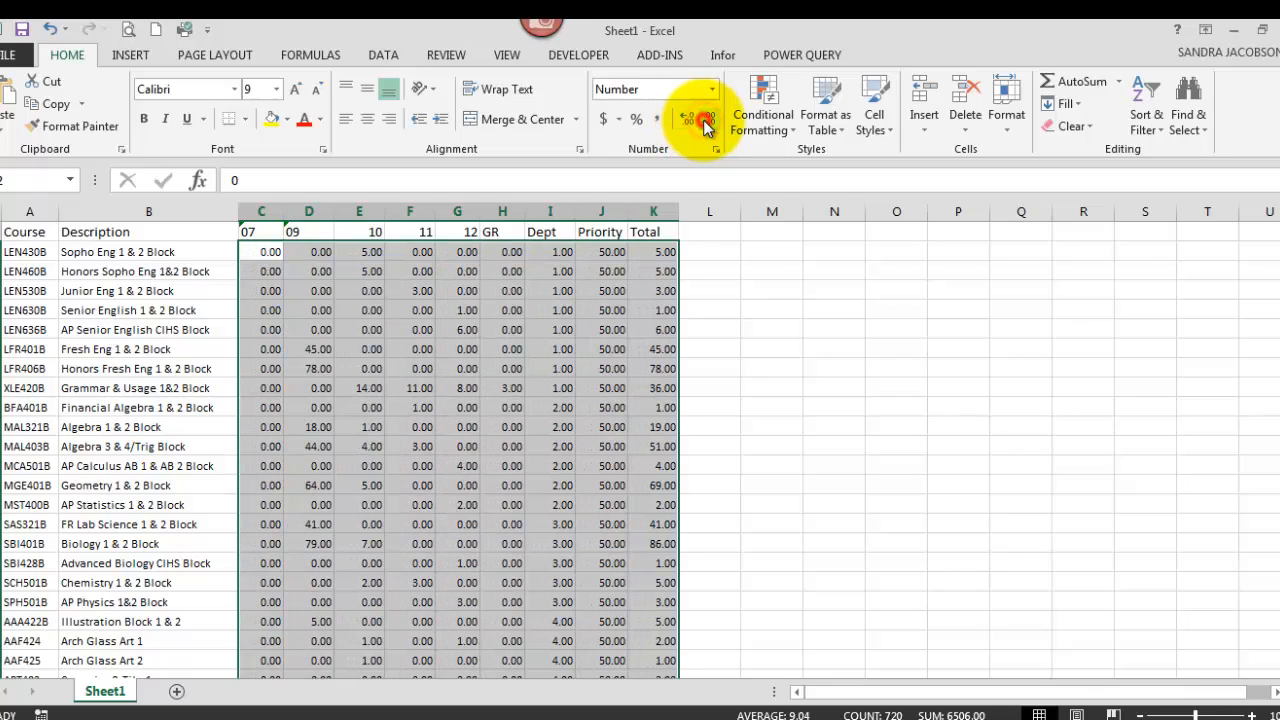
click(706, 122)
click(706, 122)
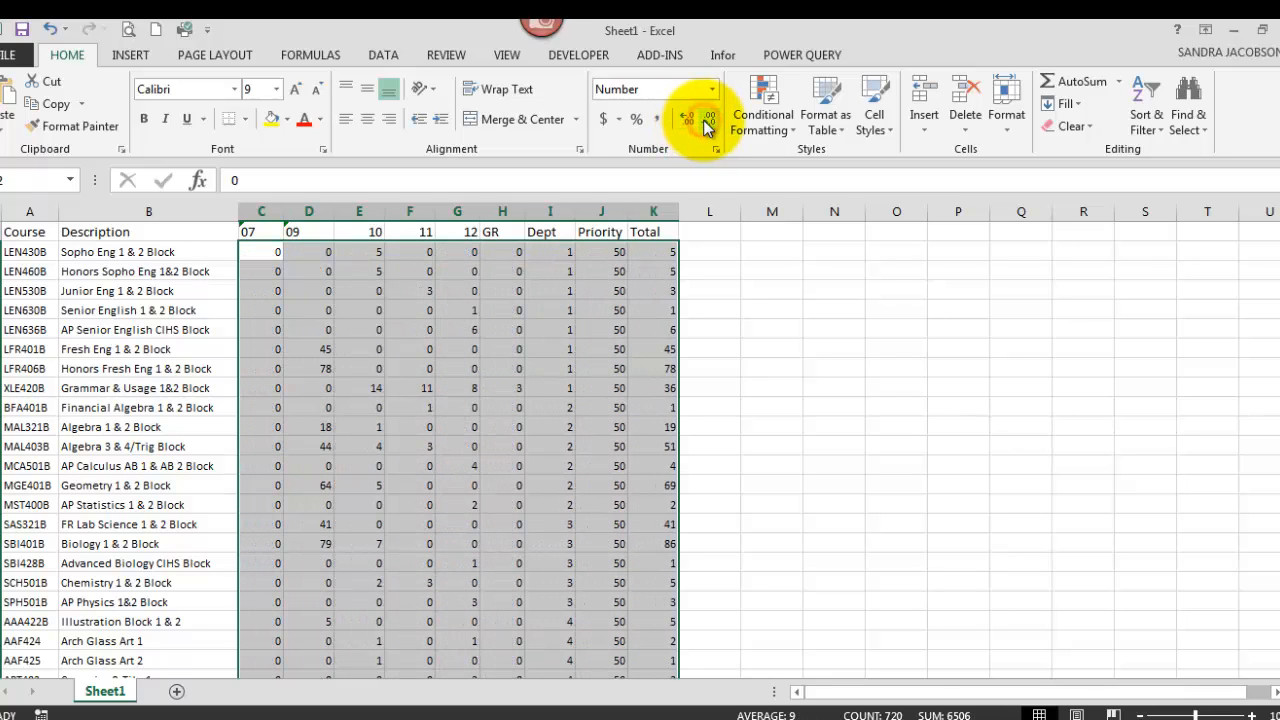
click(543, 390)
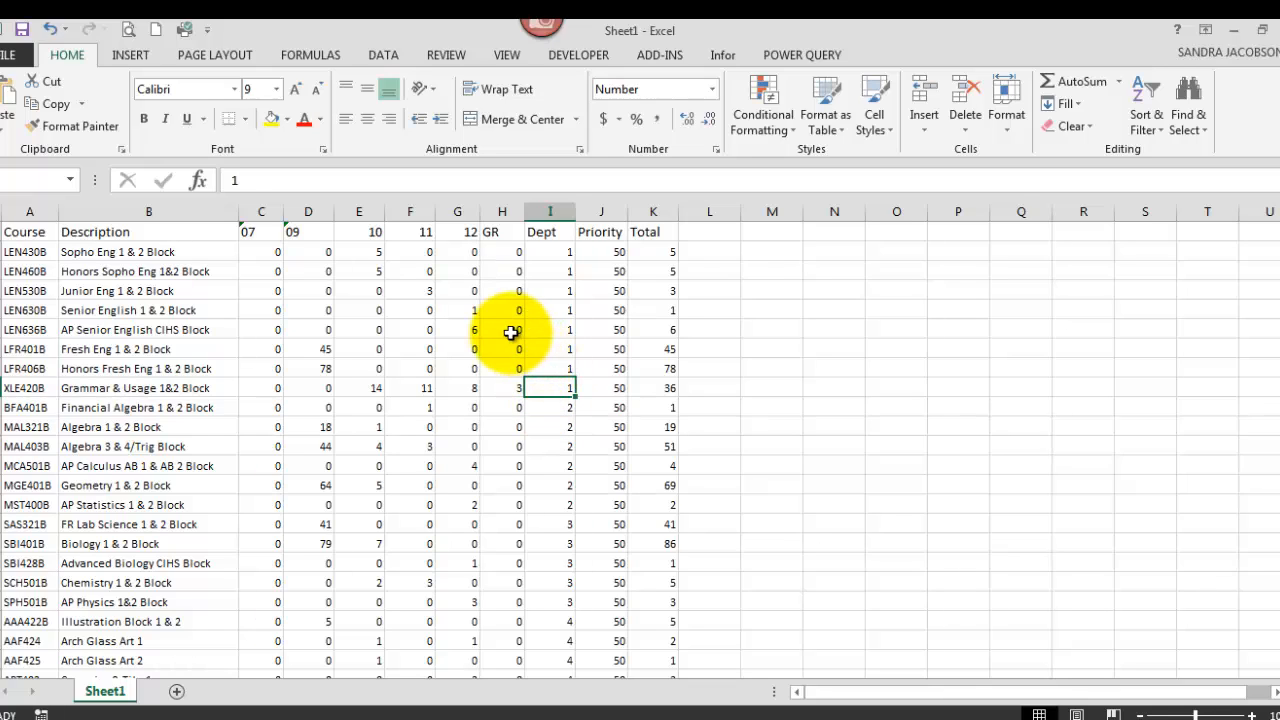
scroll(511, 332, down, 15)
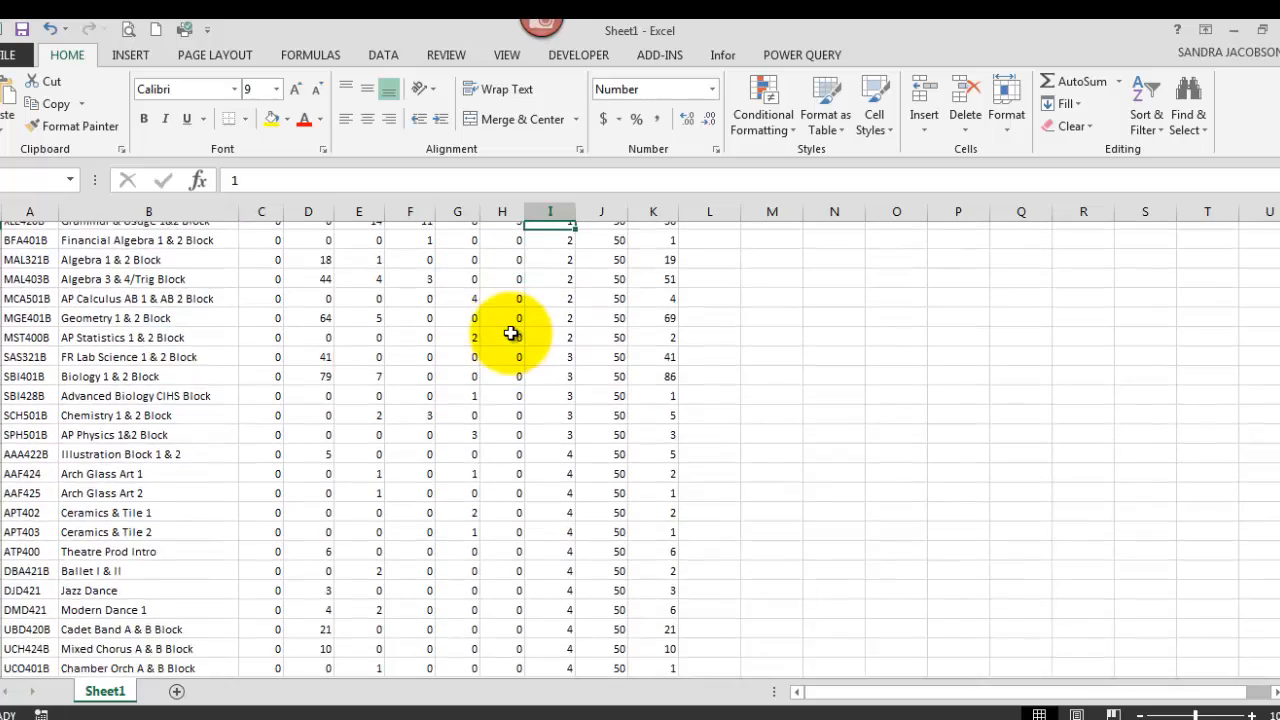
scroll(511, 332, down, 7)
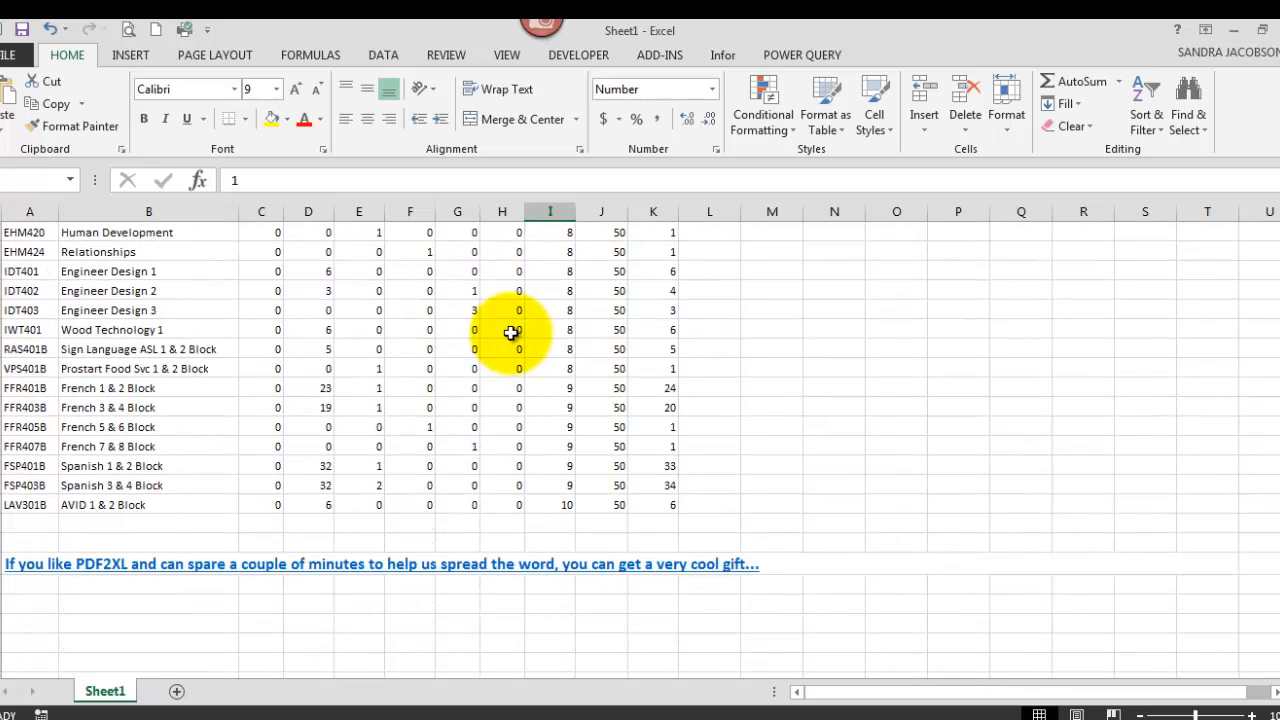